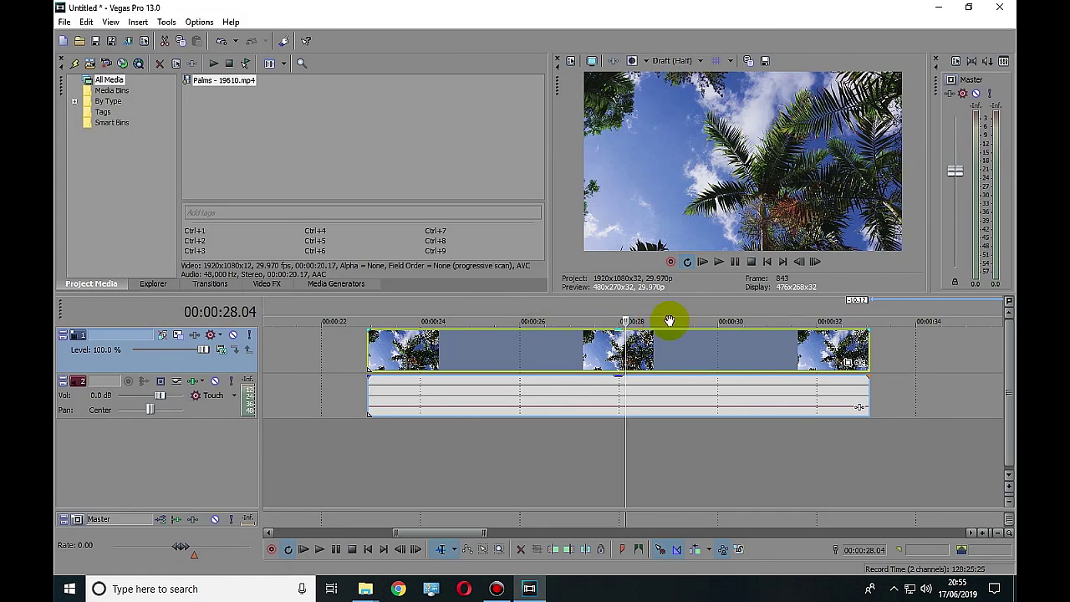
Preview the palm footage, pause near 00:00:31.23, and bring up the audio track's context menu
{"action": "left_click", "coordinate": [734, 262]}
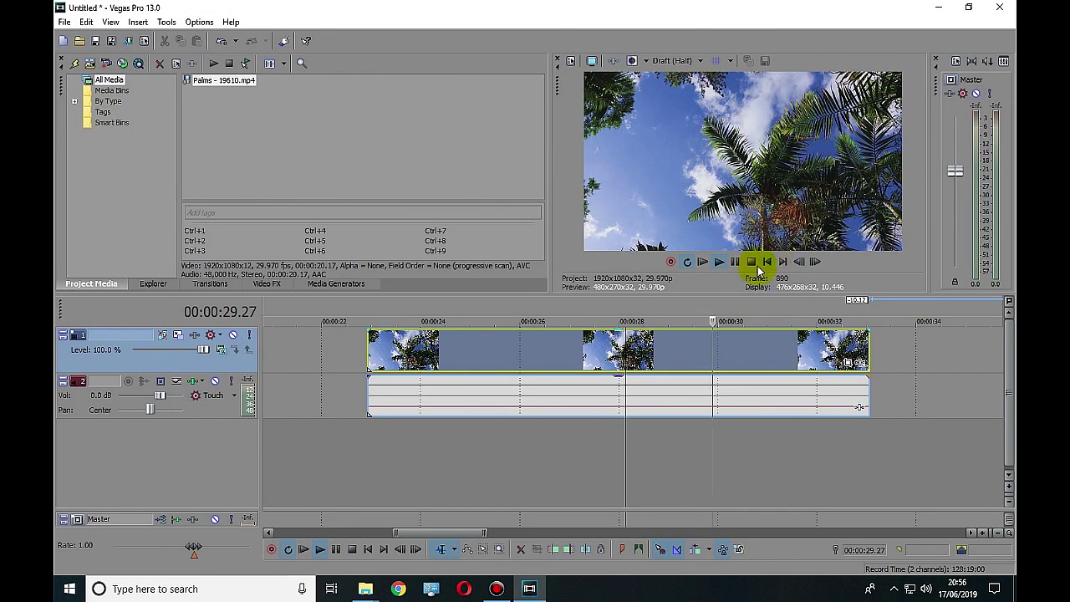
{"action": "left_click", "coordinate": [734, 262]}
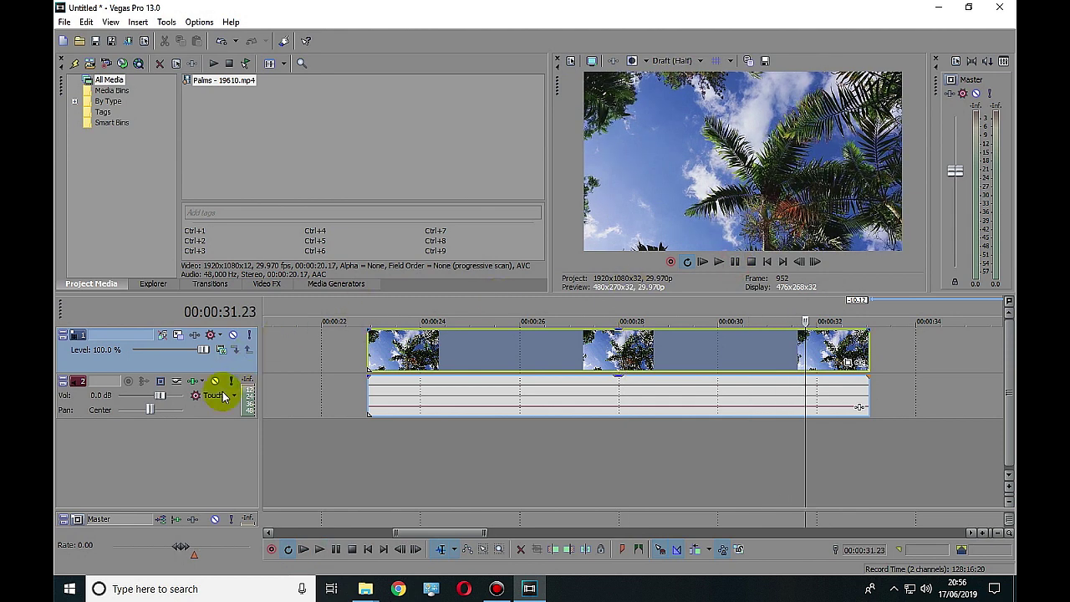
{"action": "right_click", "coordinate": [218, 411]}
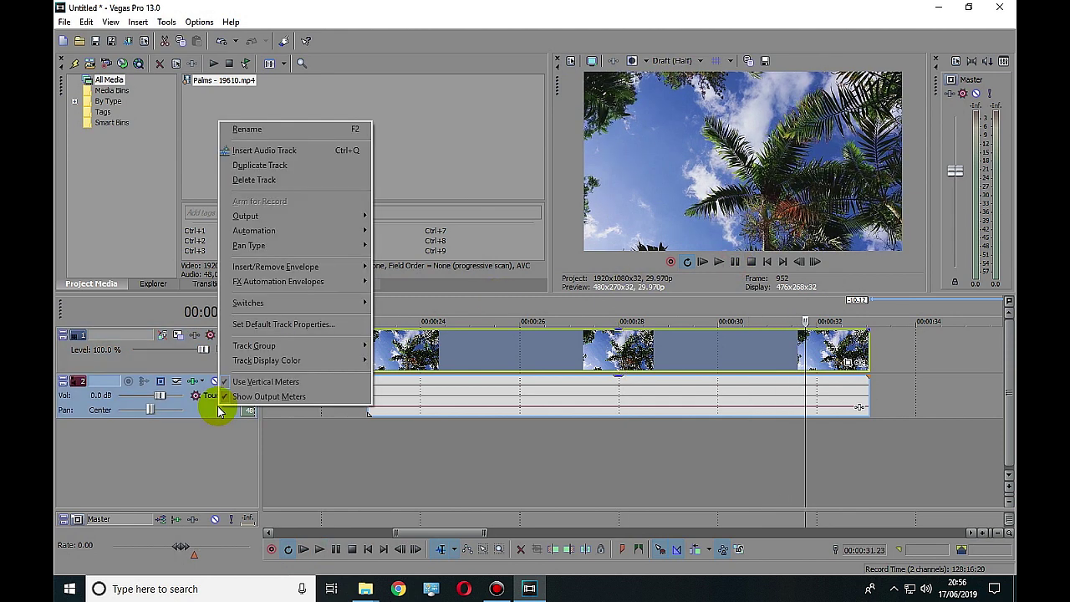
Delete the palm clip's audio track and set the playhead to 00:00:26.00
{"action": "left_click", "coordinate": [284, 180]}
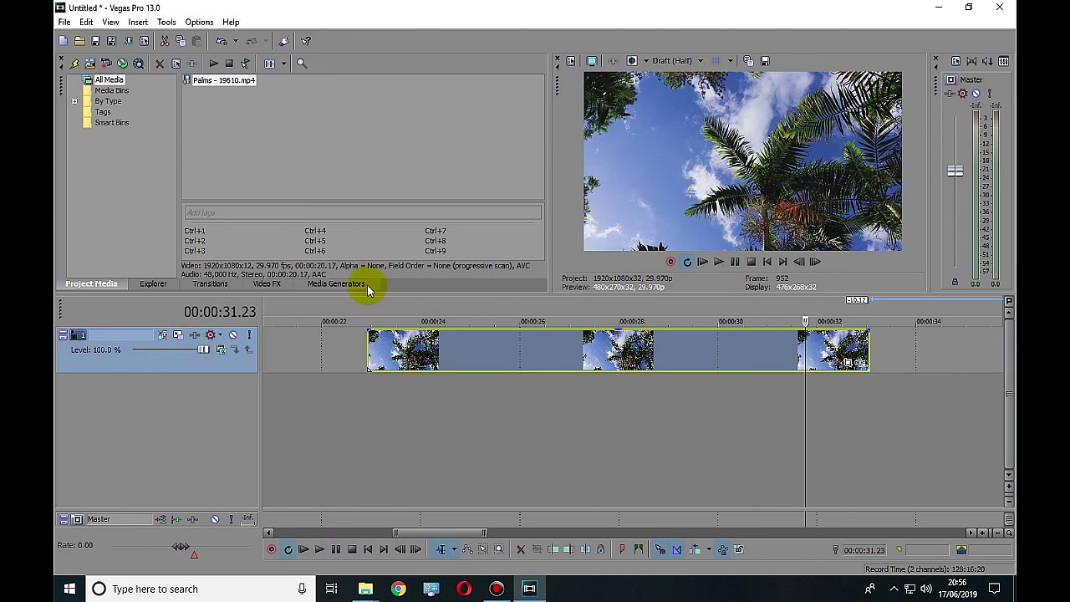
{"action": "left_click", "coordinate": [520, 351]}
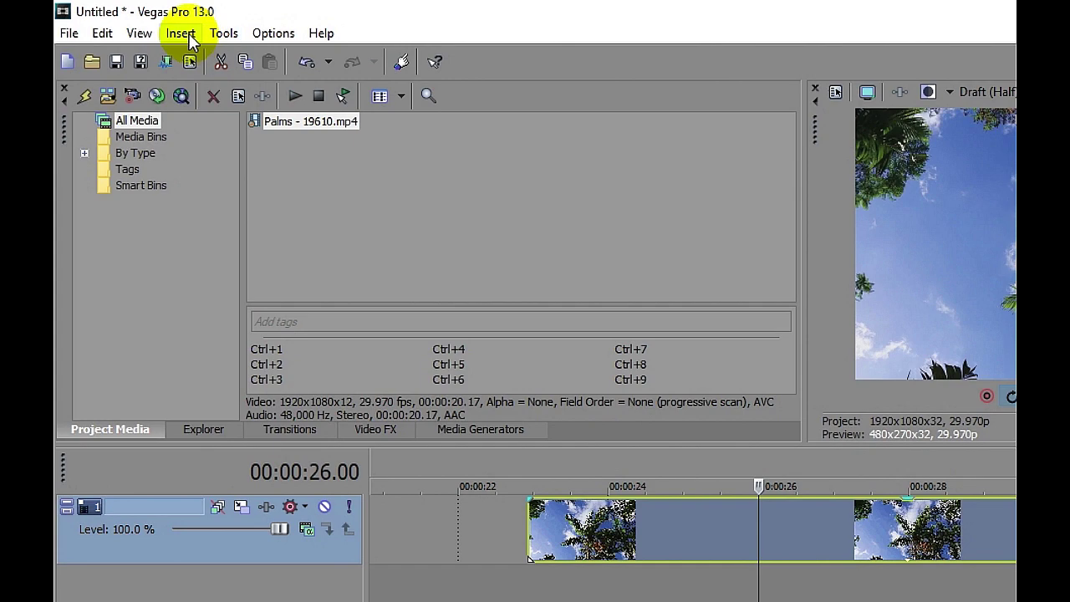
Insert an empty video track above the palm footage and reduce its height
{"action": "left_click", "coordinate": [189, 39]}
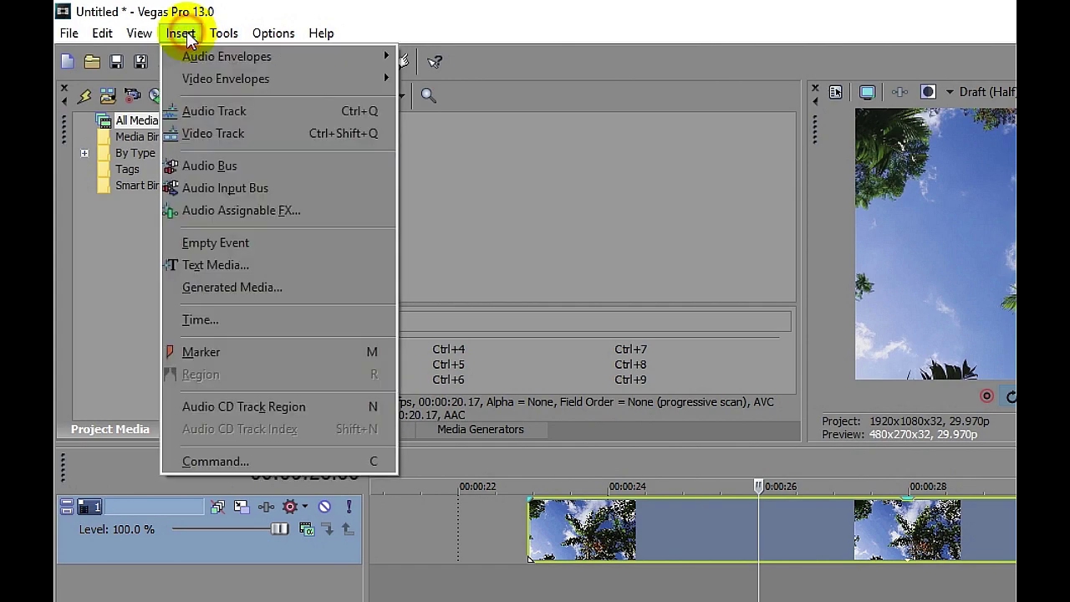
{"action": "left_click", "coordinate": [220, 132]}
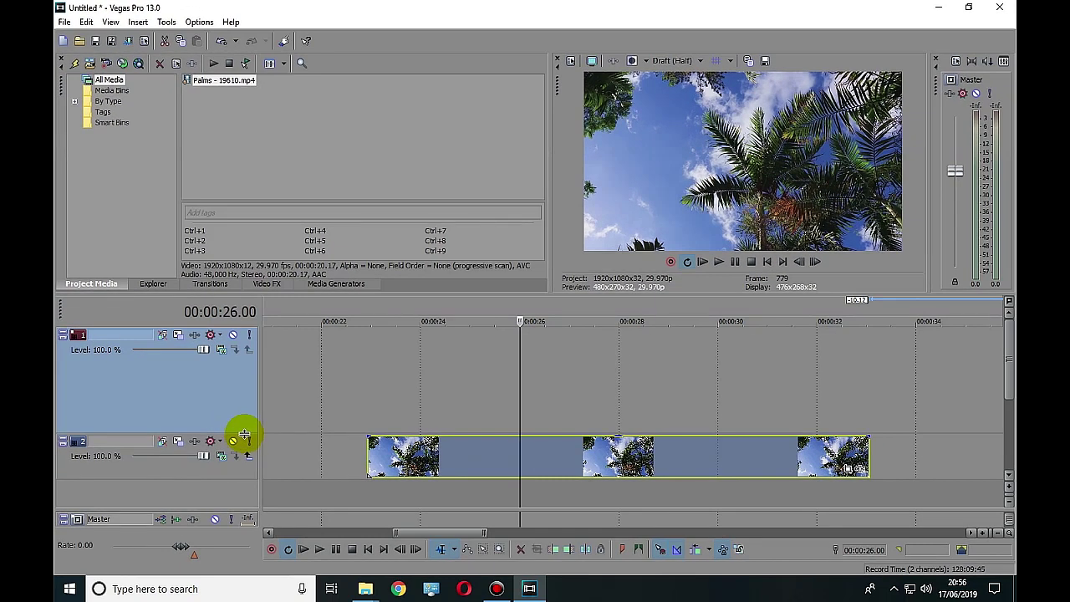
{"action": "left_click", "coordinate": [242, 434]}
{"action": "left_click_drag", "start_coordinate": [250, 407], "coordinate": [256, 370]}
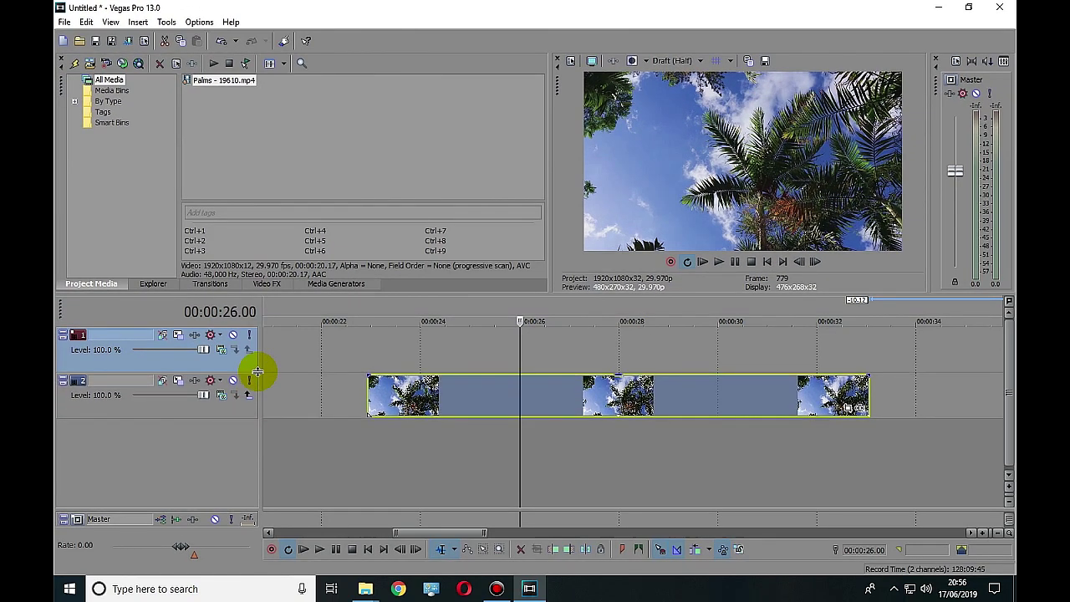
{"action": "right_click", "coordinate": [492, 345]}
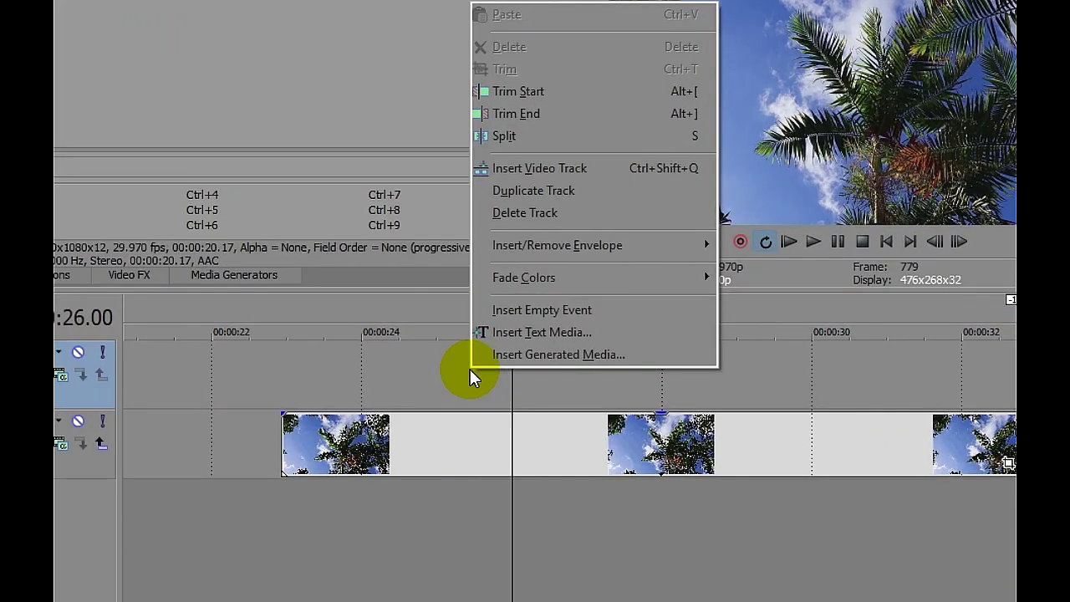
Add a Text Media event on the top track and replace the sample text with 'RELAX'
{"action": "left_click", "coordinate": [526, 335]}
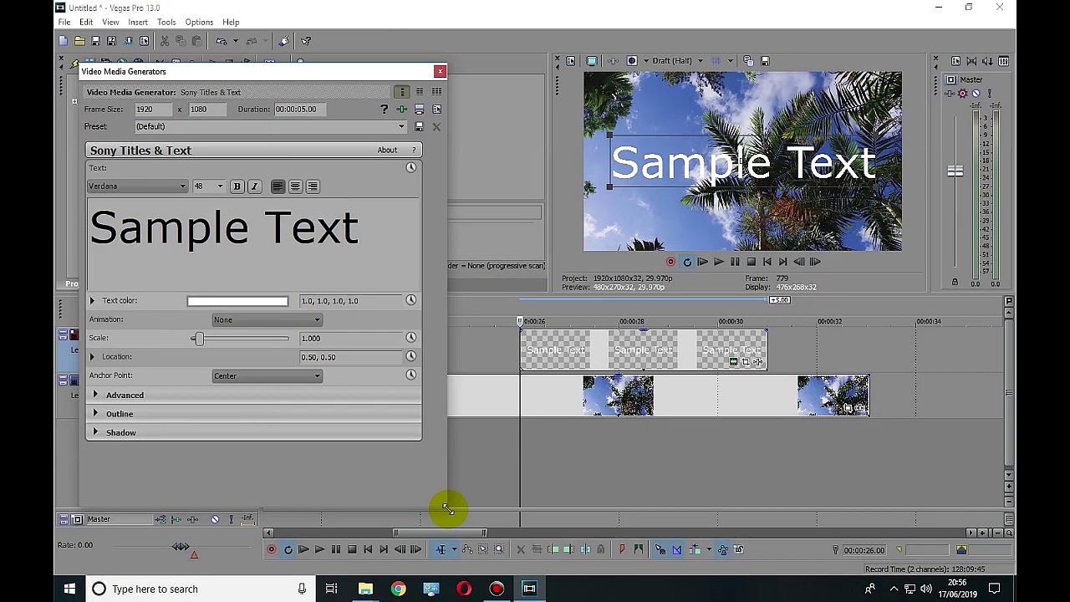
{"action": "left_click_drag", "start_coordinate": [401, 601], "coordinate": [338, 462]}
{"action": "left_click_drag", "start_coordinate": [404, 407], "coordinate": [403, 409]}
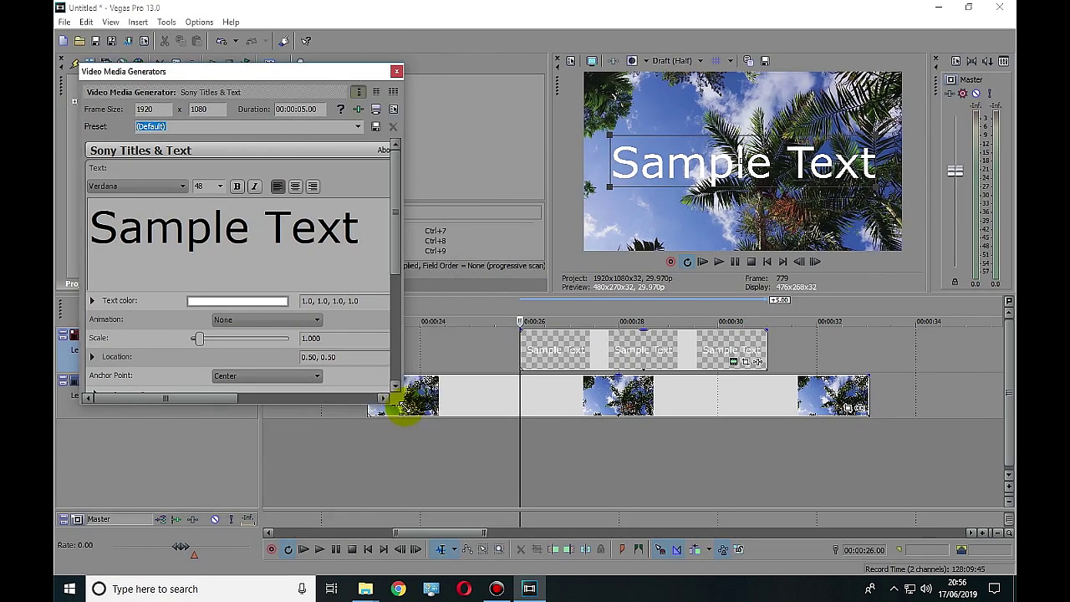
{"action": "key", "text": "ctrl+a"}
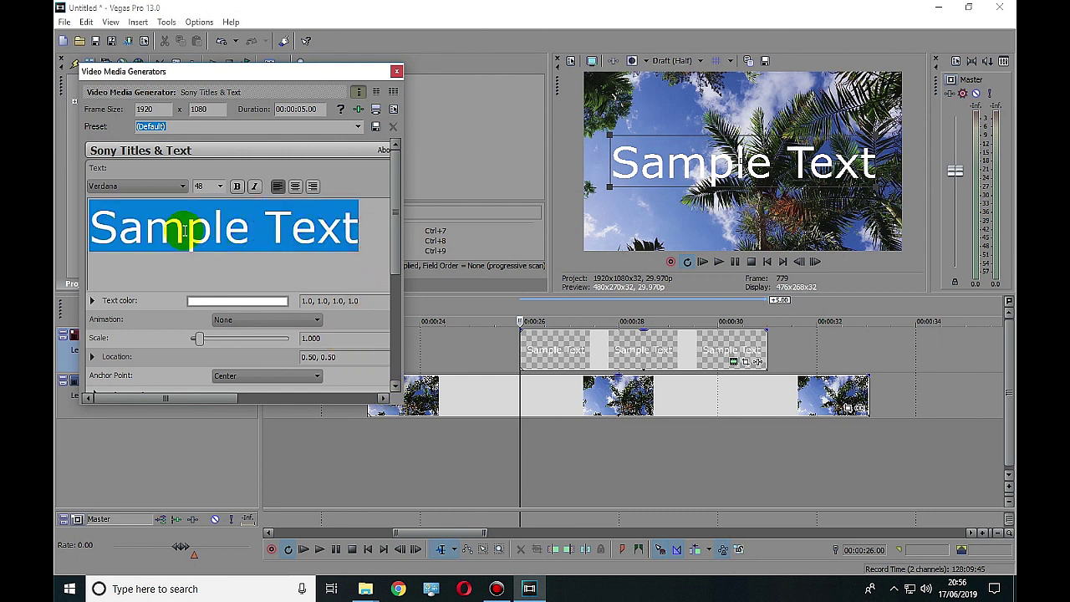
{"action": "type", "text": "RELAX"}
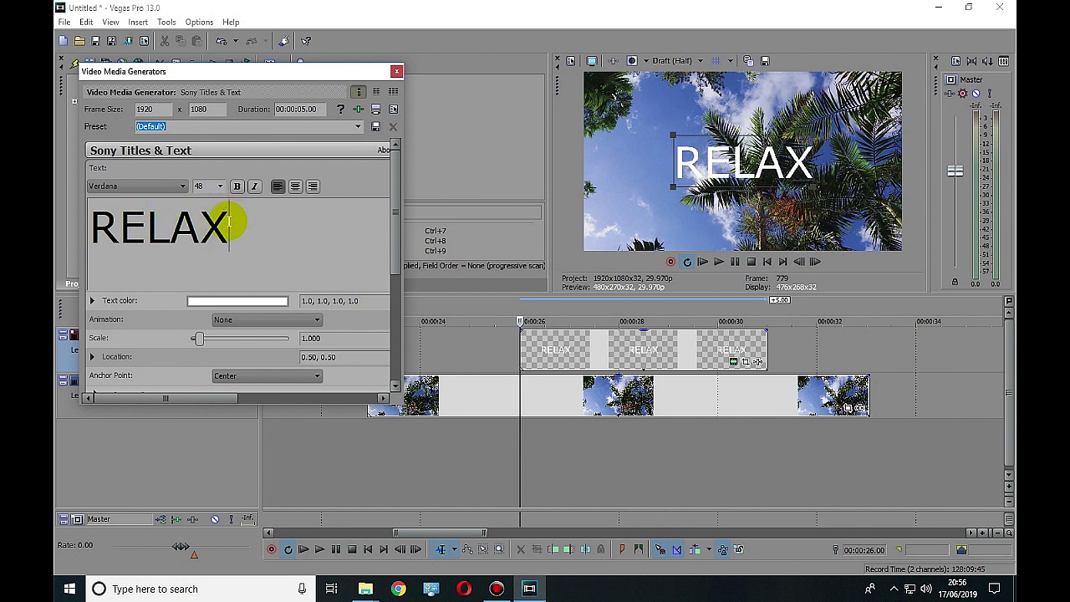
Make the RELAX text centred, bold, and in the Impact font
{"action": "left_click_drag", "start_coordinate": [229, 222], "coordinate": [92, 222]}
{"action": "left_click", "coordinate": [296, 188]}
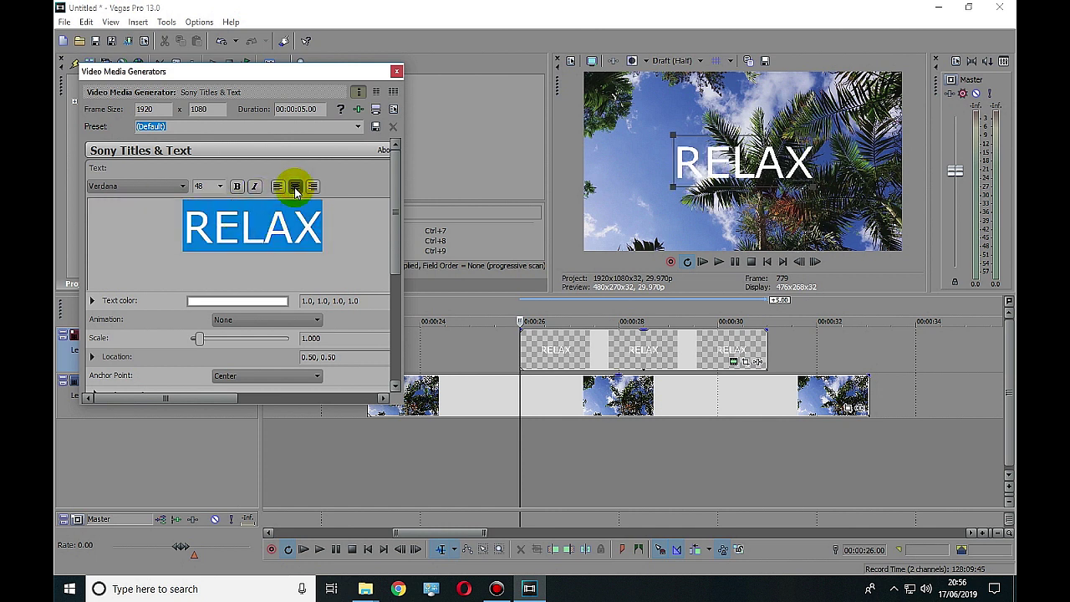
{"action": "left_click", "coordinate": [238, 187]}
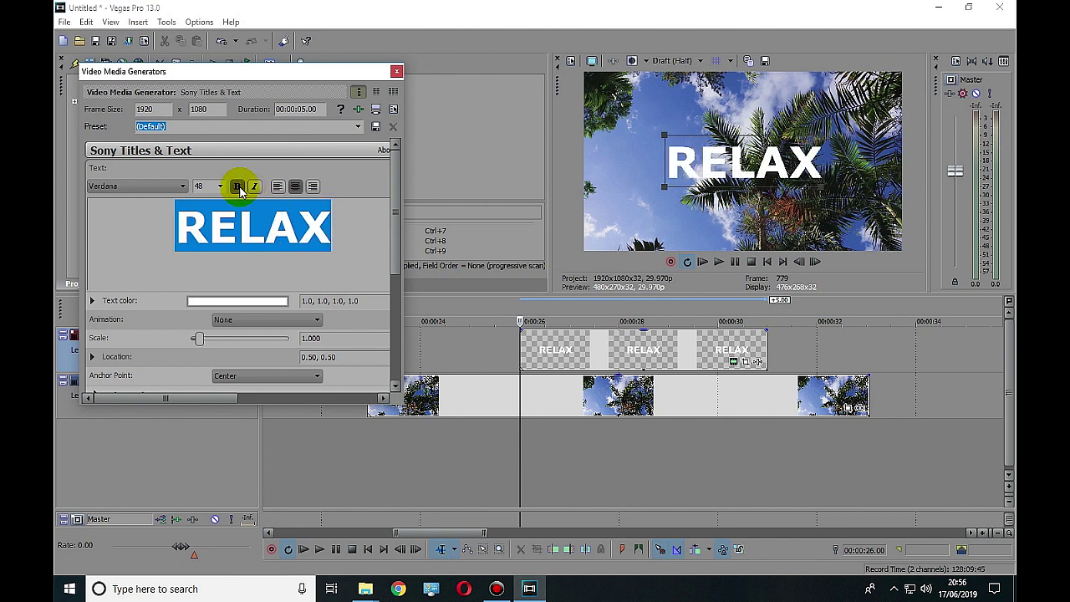
{"action": "left_click", "coordinate": [178, 189]}
{"action": "left_click_drag", "start_coordinate": [178, 401], "coordinate": [155, 299]}
{"action": "scroll", "coordinate": [120, 279], "scroll_direction": "up", "scroll_amount": 1}
{"action": "left_click", "coordinate": [126, 281]}
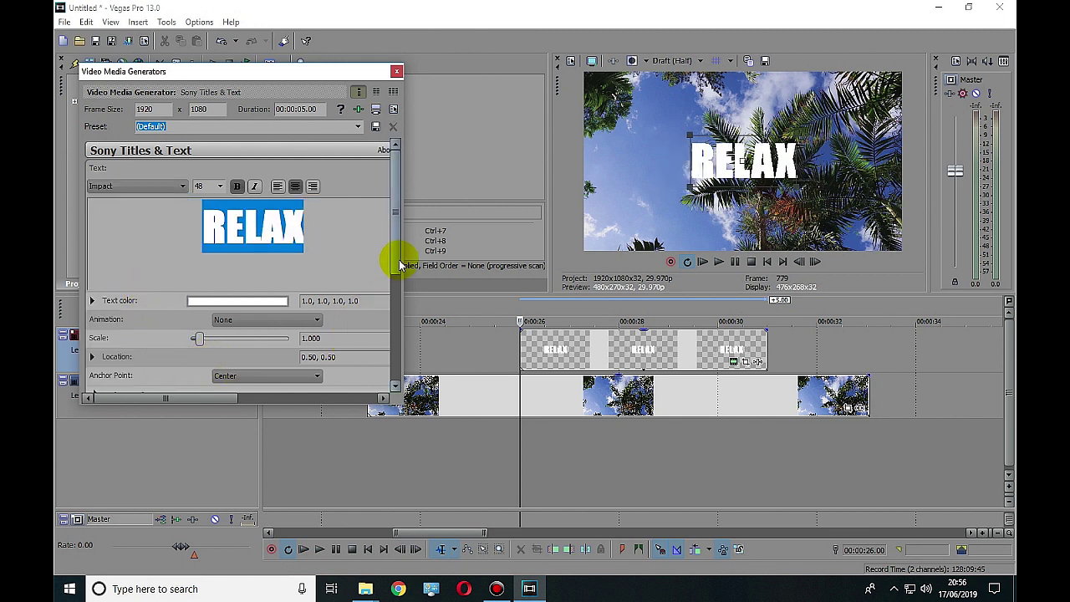
Raise the Advanced tracking of the RELAX text to 0.986 and close the title window
{"action": "scroll", "coordinate": [391, 288], "scroll_direction": "down", "scroll_amount": 2}
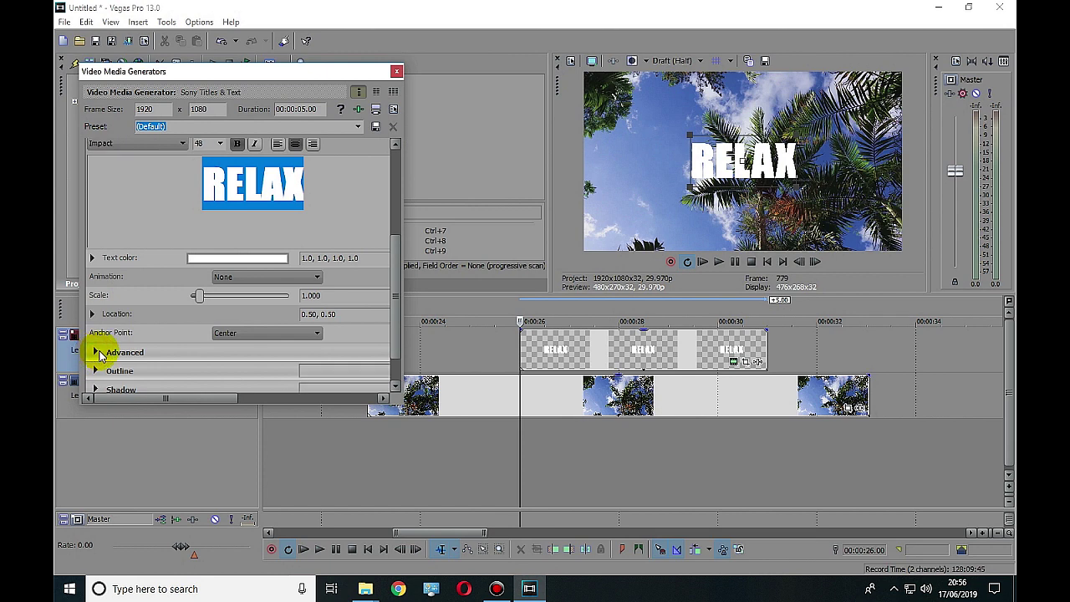
{"action": "left_click", "coordinate": [96, 352]}
{"action": "scroll", "coordinate": [391, 326], "scroll_direction": "down", "scroll_amount": 3}
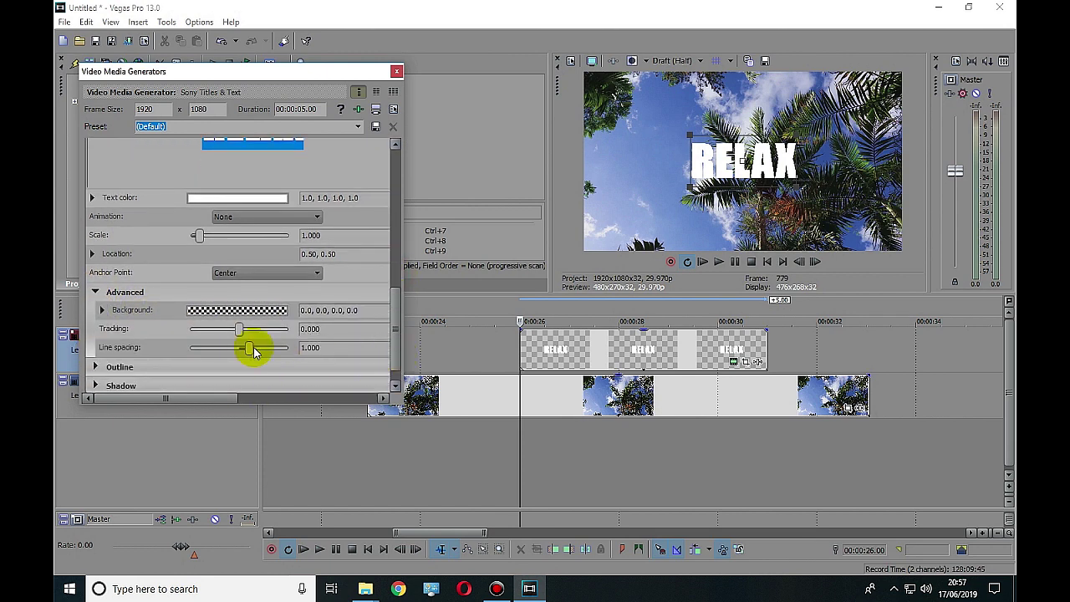
{"action": "left_click_drag", "start_coordinate": [241, 330], "coordinate": [249, 330]}
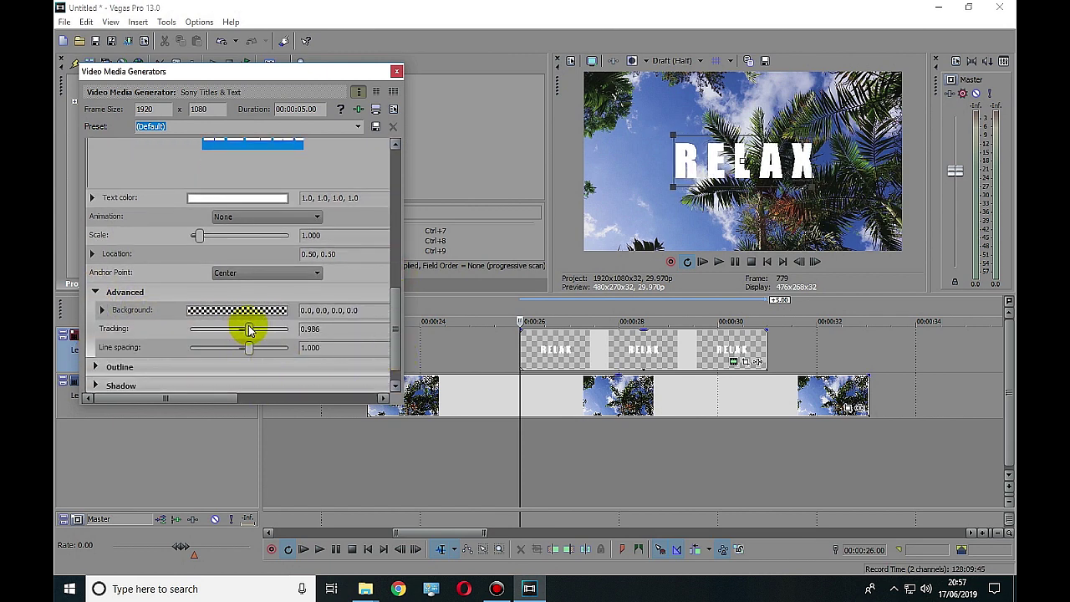
{"action": "left_click", "coordinate": [398, 72]}
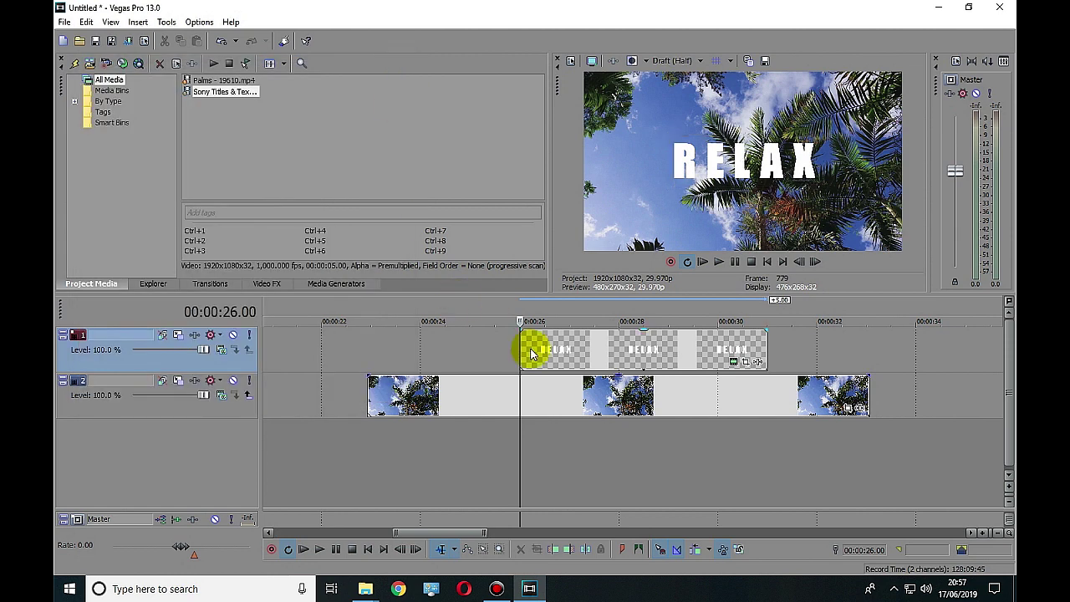
Align the RELAX title's start with the palm clip and open its Event Pan/Crop window
{"action": "left_click_drag", "start_coordinate": [535, 349], "coordinate": [371, 321]}
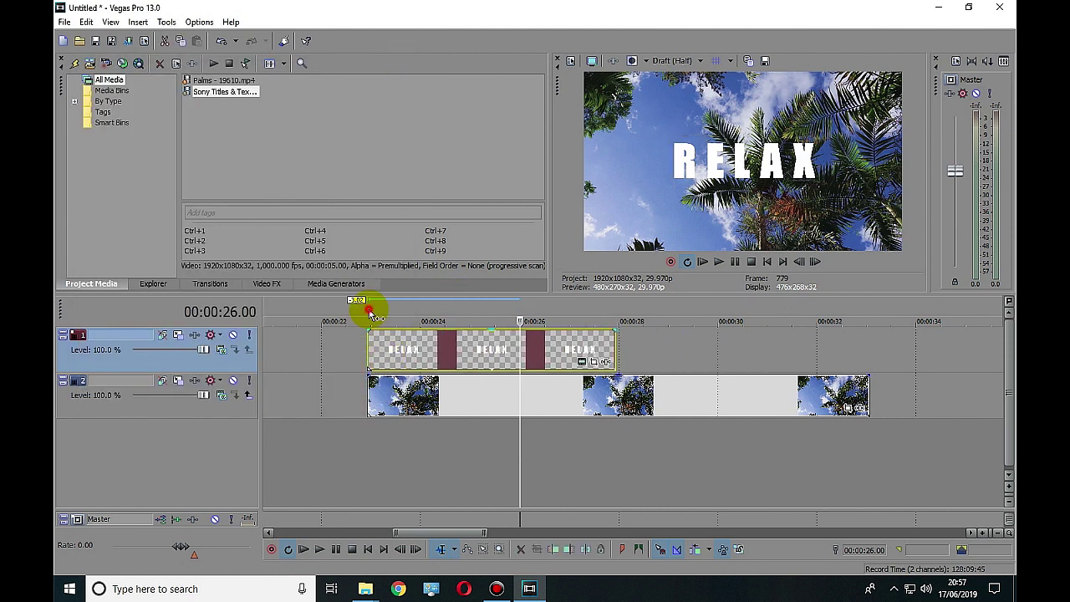
{"action": "left_click", "coordinate": [369, 314]}
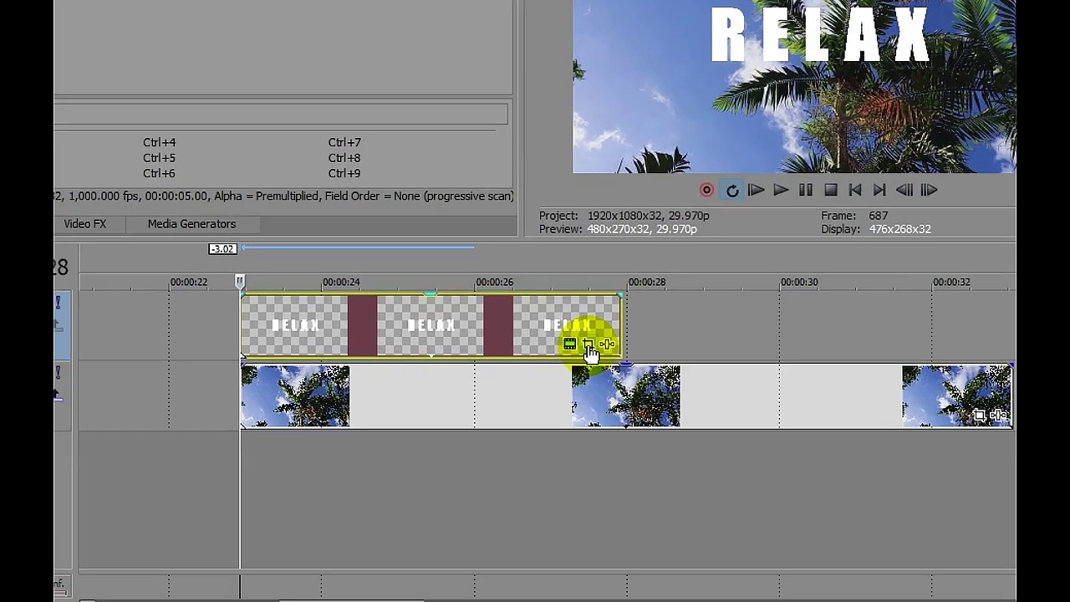
{"action": "left_click", "coordinate": [594, 363]}
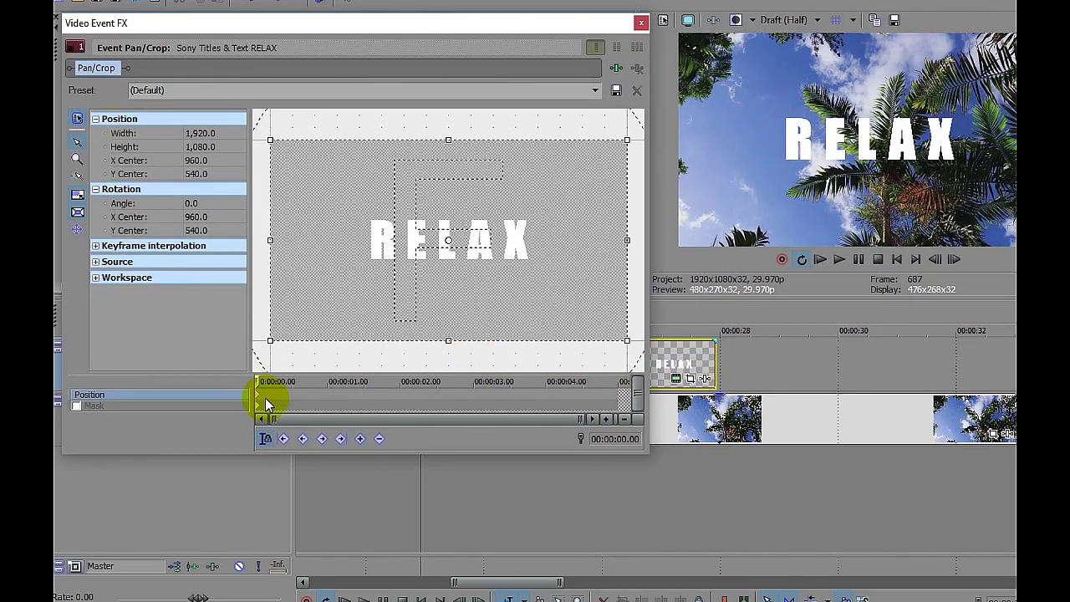
Sync the Pan/Crop cursor to the timeline and add a smooth keyframe at 0.12 seconds
{"action": "left_click", "coordinate": [264, 440]}
{"action": "left_click", "coordinate": [284, 399]}
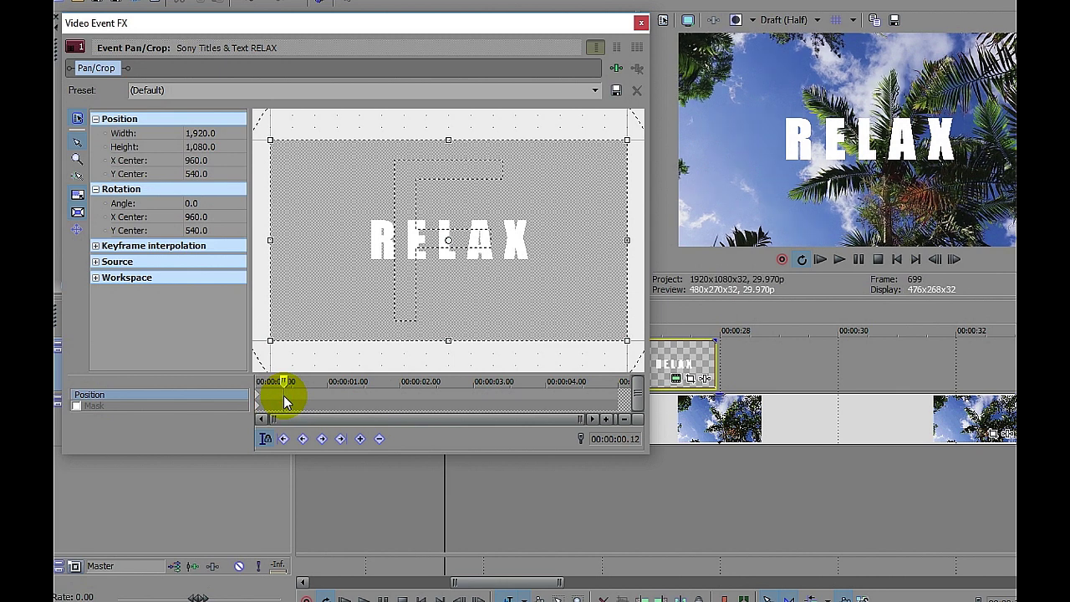
{"action": "left_click", "coordinate": [361, 441]}
{"action": "right_click", "coordinate": [257, 396]}
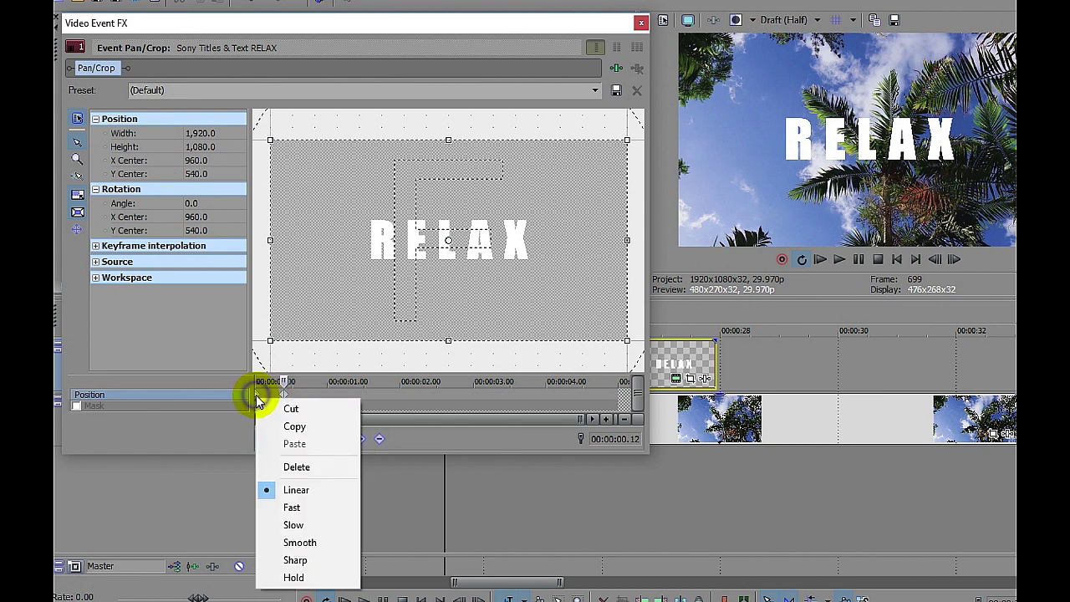
{"action": "left_click", "coordinate": [314, 542]}
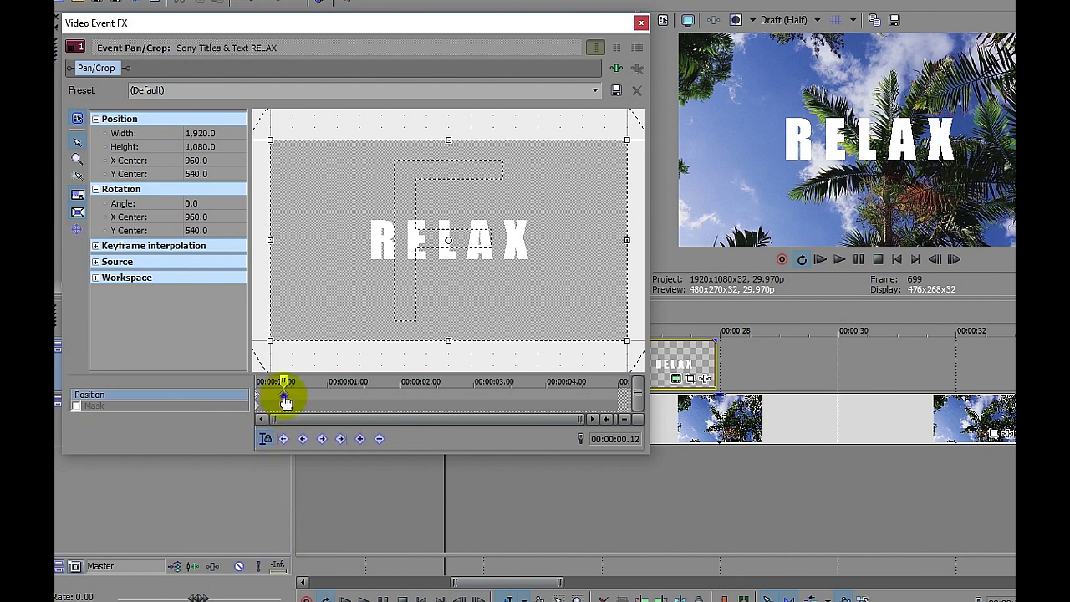
{"action": "right_click", "coordinate": [286, 397]}
{"action": "left_click", "coordinate": [334, 545]}
Add an end keyframe with the crop shrunk to 53.8x30.3 inside the letter L, then close Pan/Crop
{"action": "left_click", "coordinate": [613, 382]}
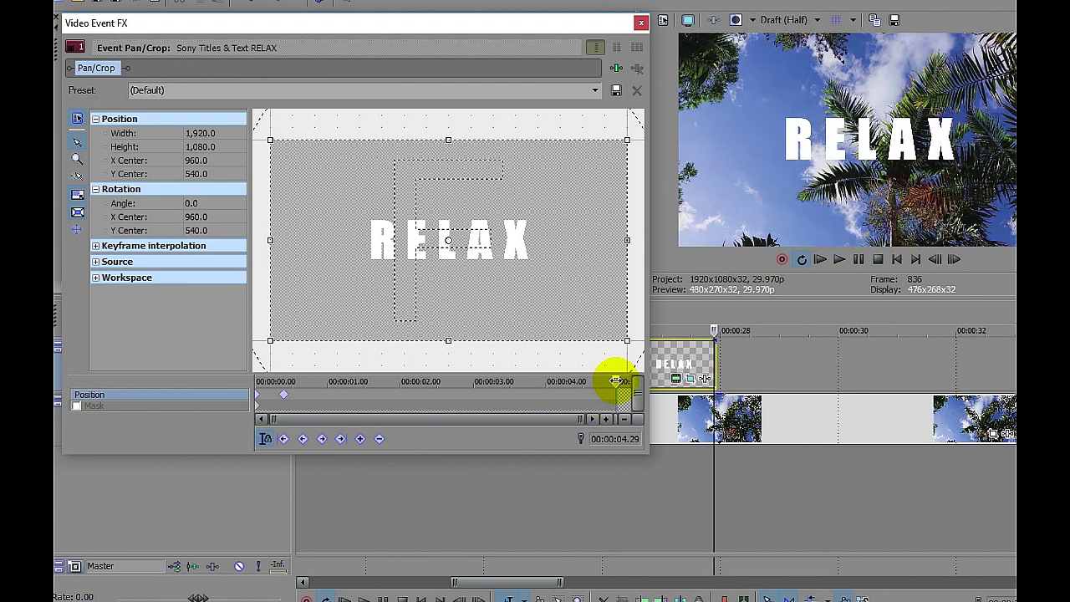
{"action": "left_click", "coordinate": [360, 438]}
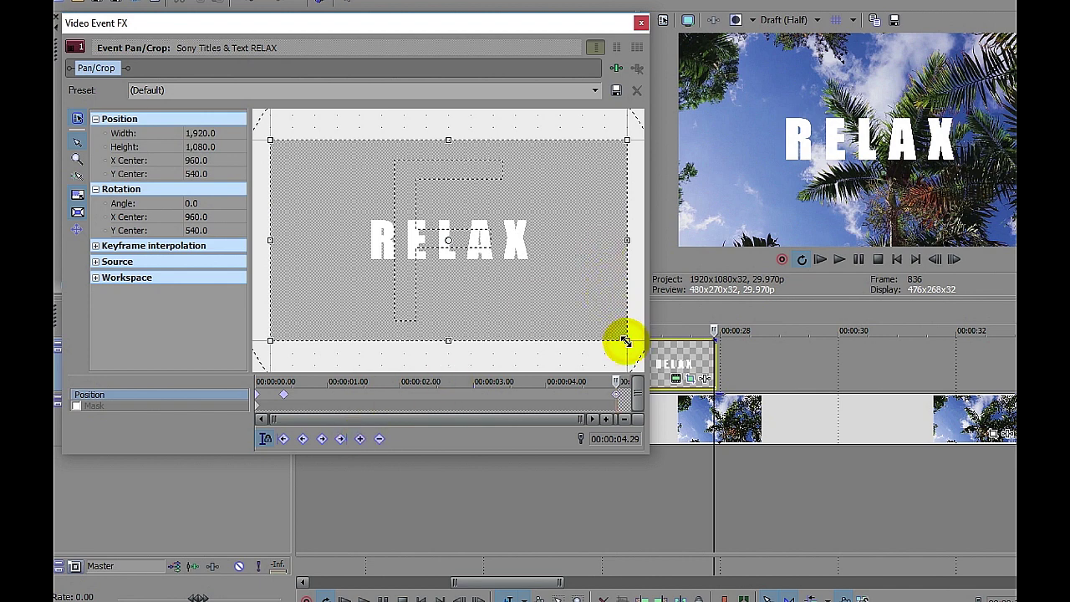
{"action": "left_click_drag", "start_coordinate": [625, 340], "coordinate": [521, 239]}
{"action": "scroll", "coordinate": [485, 240], "scroll_direction": "up", "scroll_amount": 5}
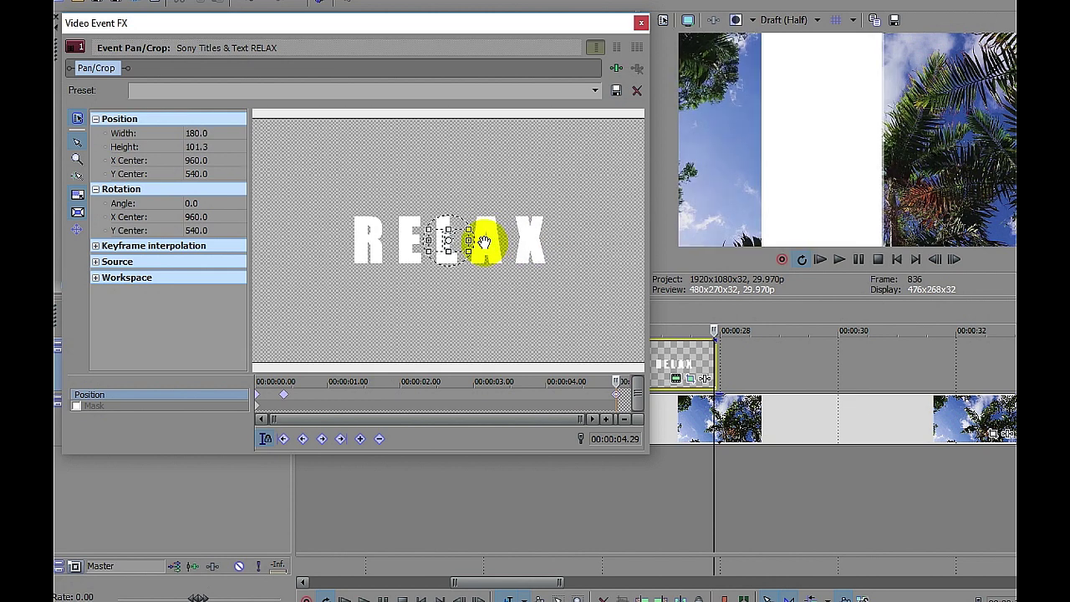
{"action": "scroll", "coordinate": [484, 242], "scroll_direction": "up", "scroll_amount": 2}
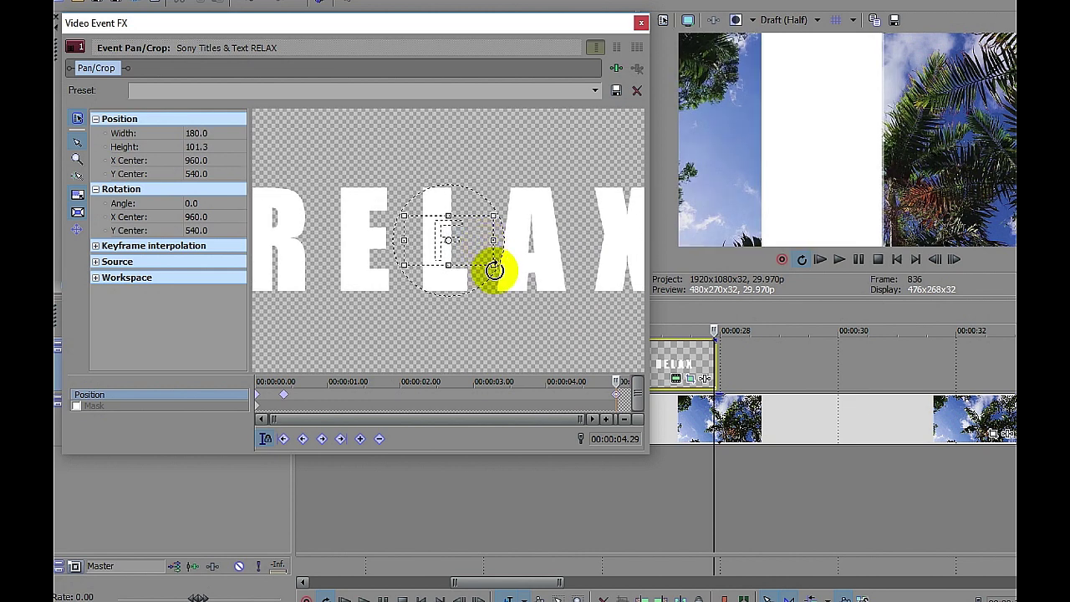
{"action": "left_click_drag", "start_coordinate": [494, 264], "coordinate": [464, 260]}
{"action": "scroll", "coordinate": [458, 248], "scroll_direction": "up", "scroll_amount": 6}
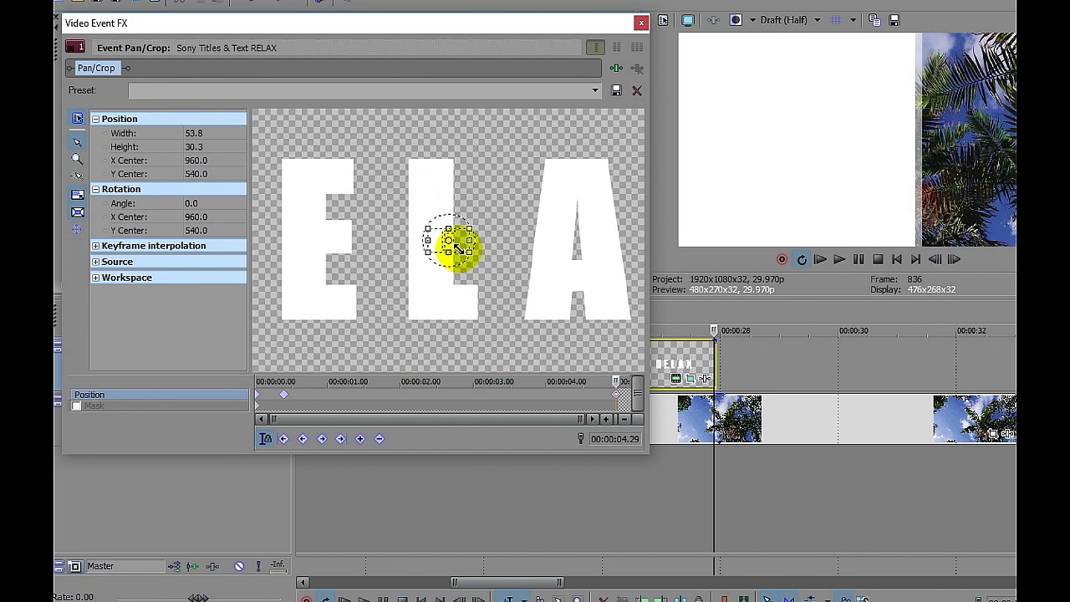
{"action": "left_click_drag", "start_coordinate": [474, 249], "coordinate": [442, 254]}
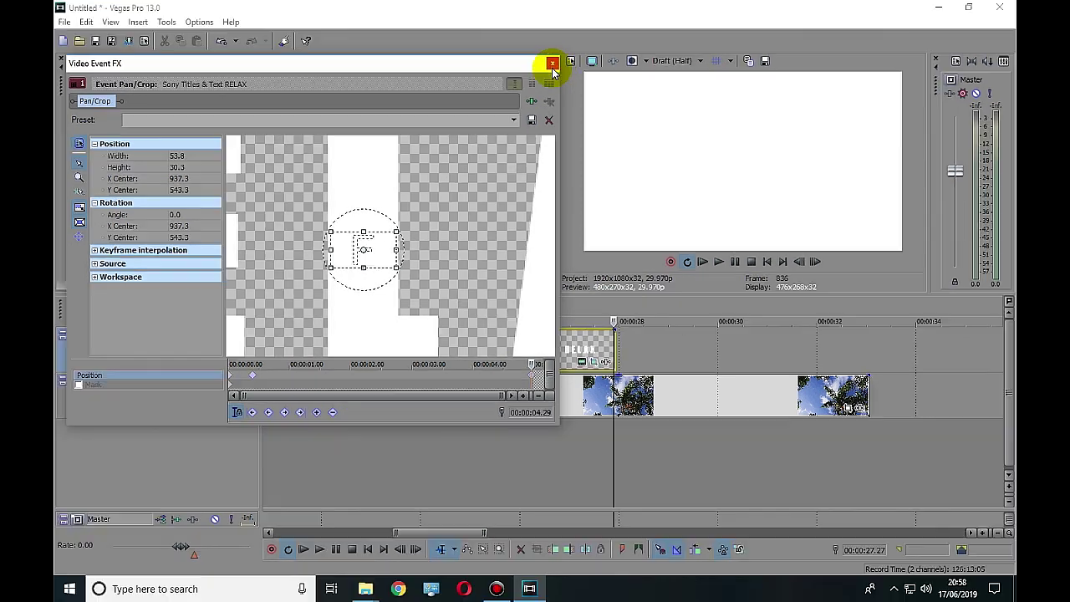
{"action": "left_click", "coordinate": [553, 37]}
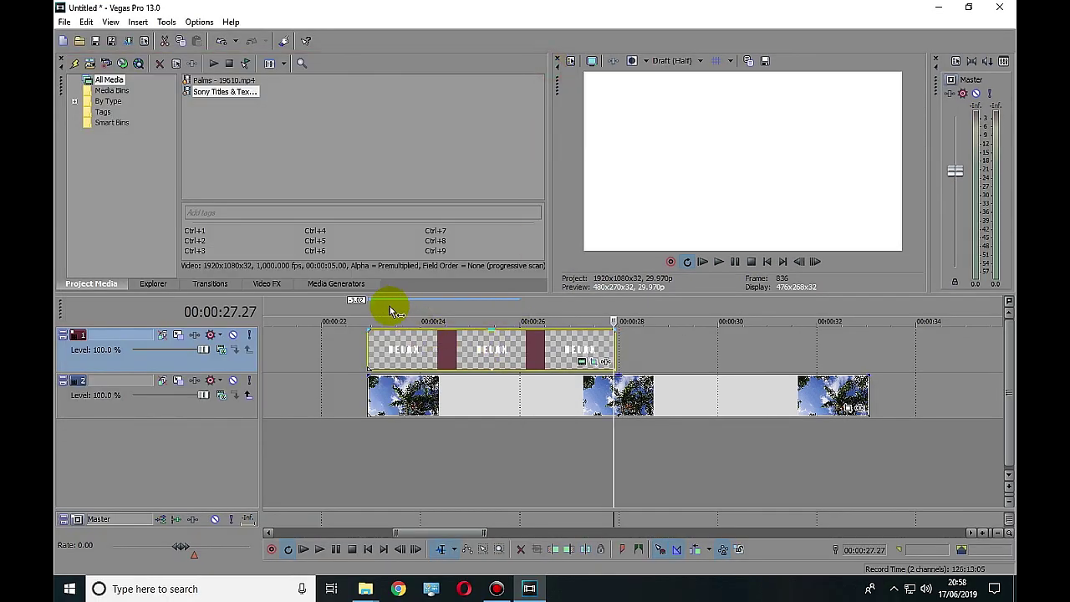
Play the RELAX title from its start to preview the zoom
{"action": "left_click_drag", "start_coordinate": [369, 312], "coordinate": [369, 312]}
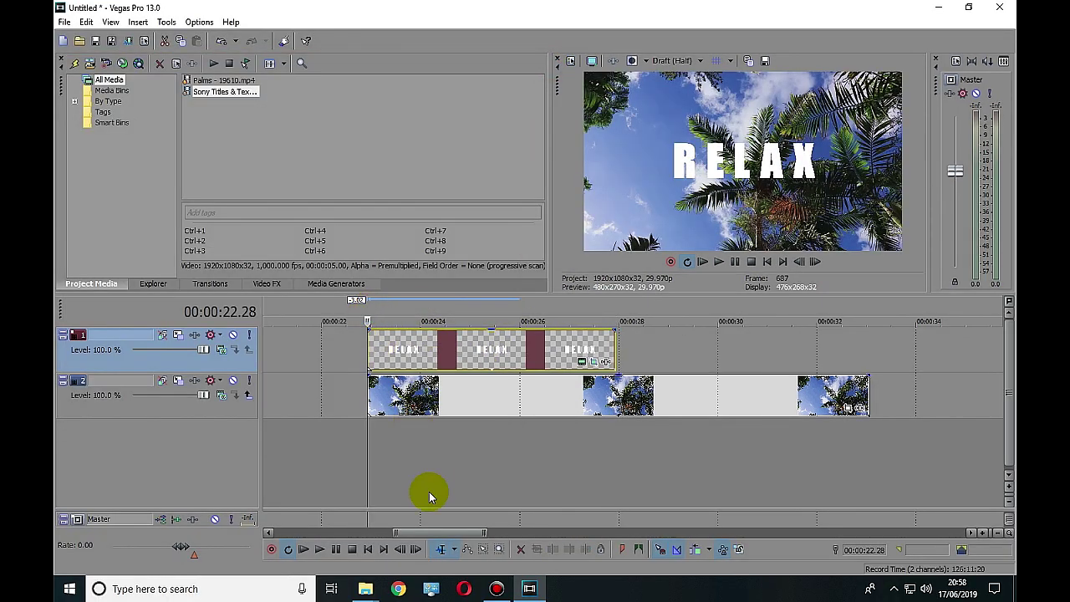
{"action": "left_click", "coordinate": [335, 550]}
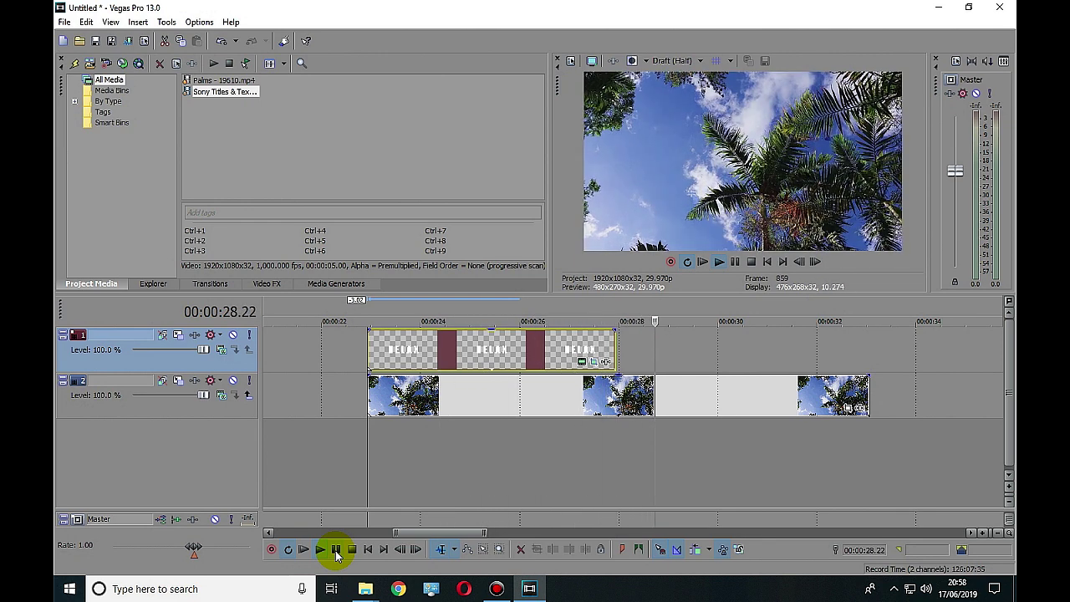
{"action": "left_click", "coordinate": [335, 550]}
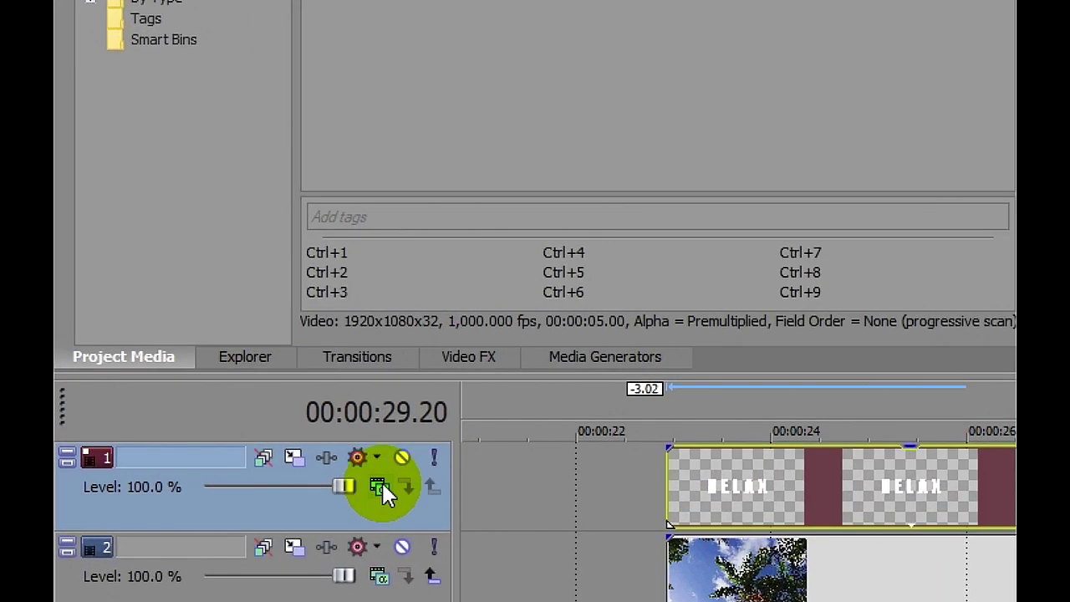
Set track 1's compositing mode to Multiply (Mask) and replay from the title's start to check it
{"action": "left_click", "coordinate": [383, 487]}
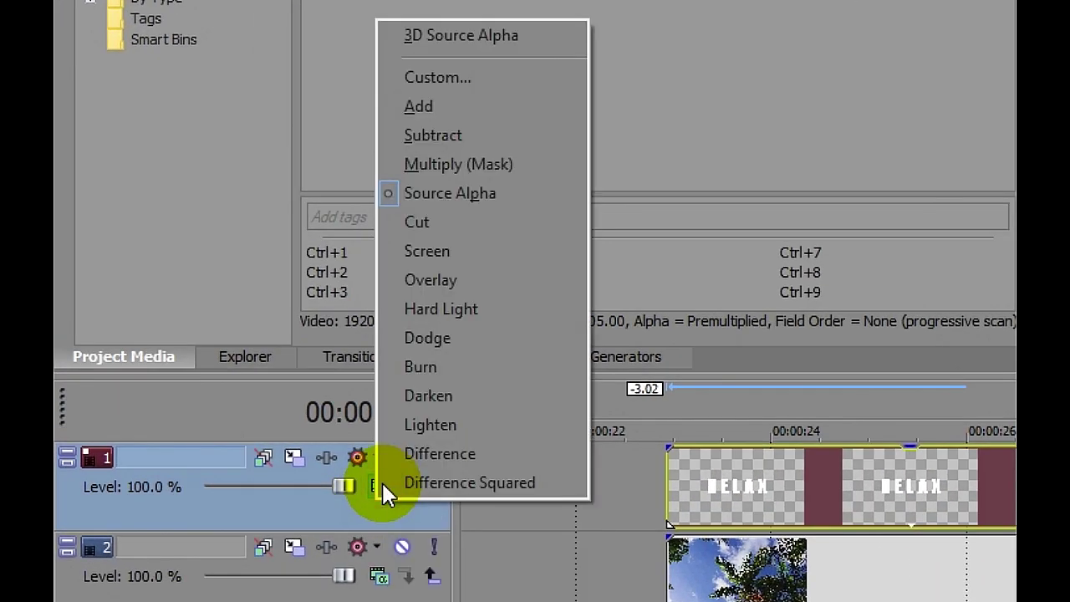
{"action": "left_click", "coordinate": [435, 167]}
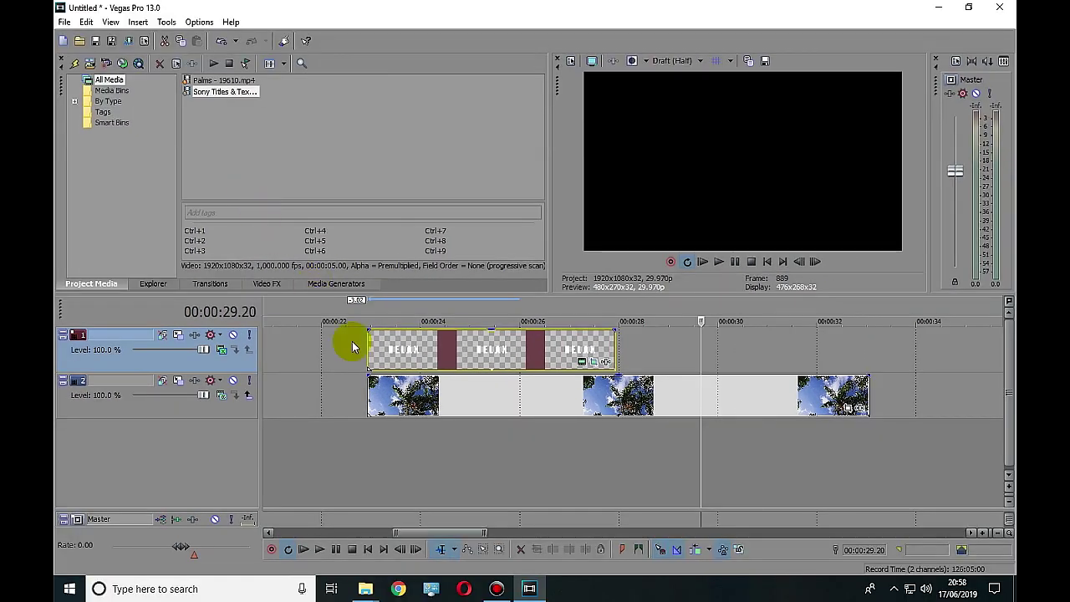
{"action": "left_click", "coordinate": [376, 311]}
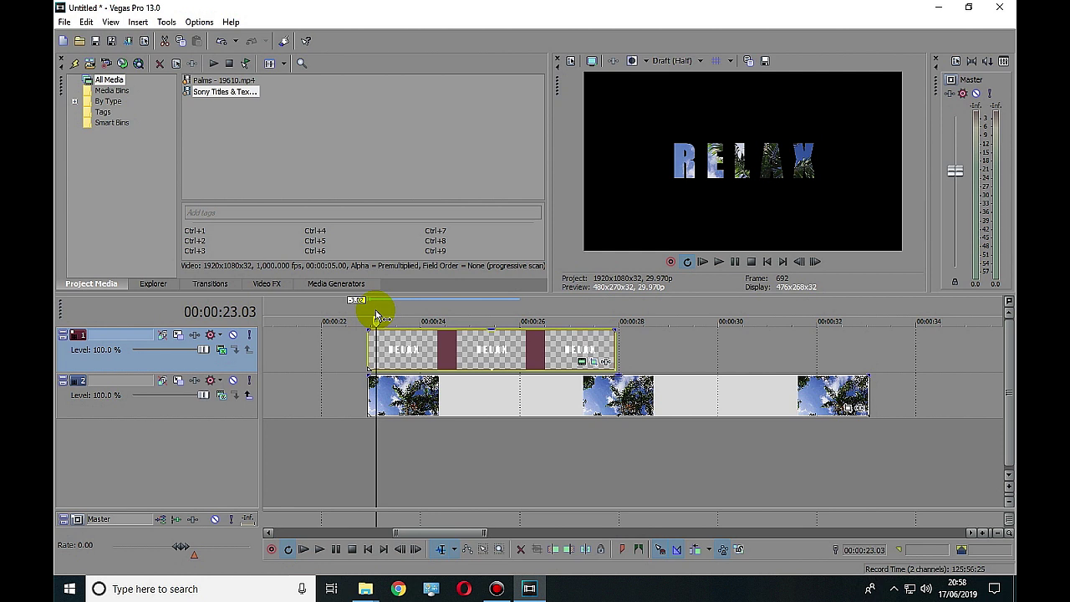
{"action": "left_click", "coordinate": [336, 550]}
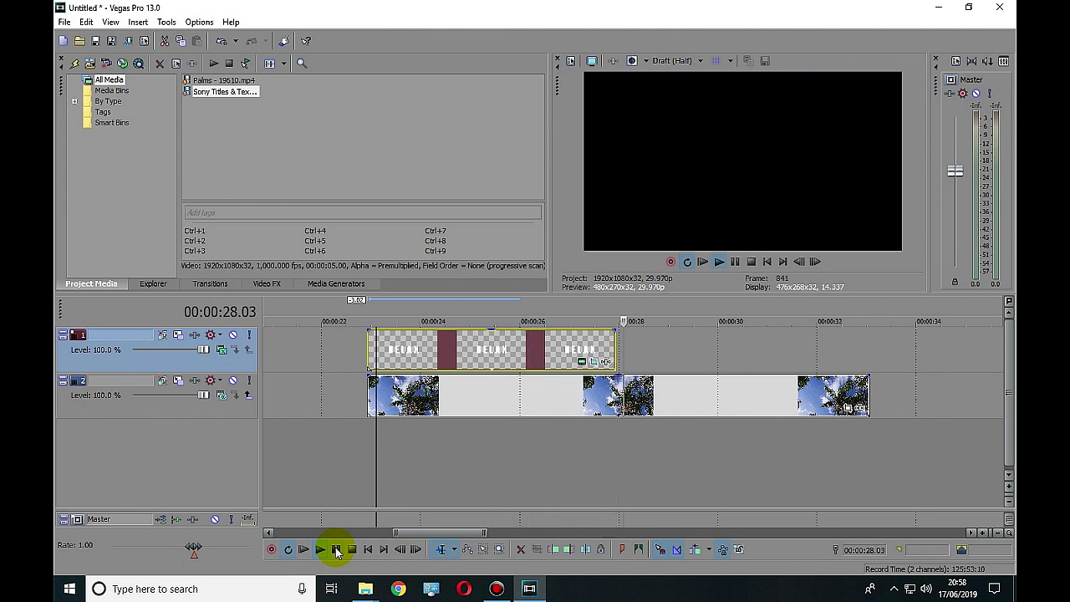
{"action": "left_click", "coordinate": [335, 549]}
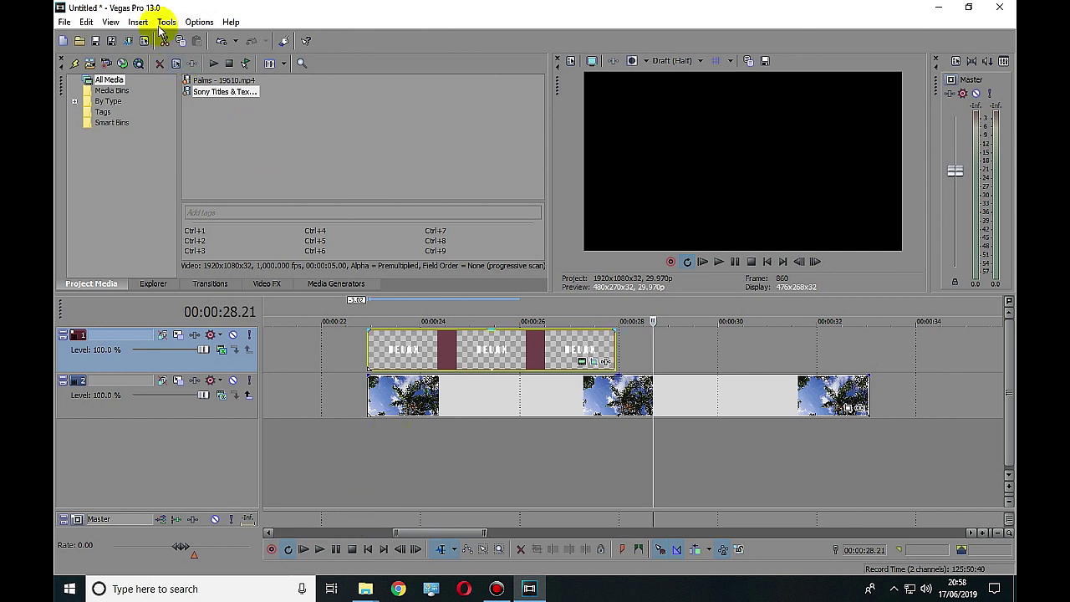
Insert a new empty video track at the top and make it shorter
{"action": "left_click", "coordinate": [139, 23]}
{"action": "left_click", "coordinate": [158, 90]}
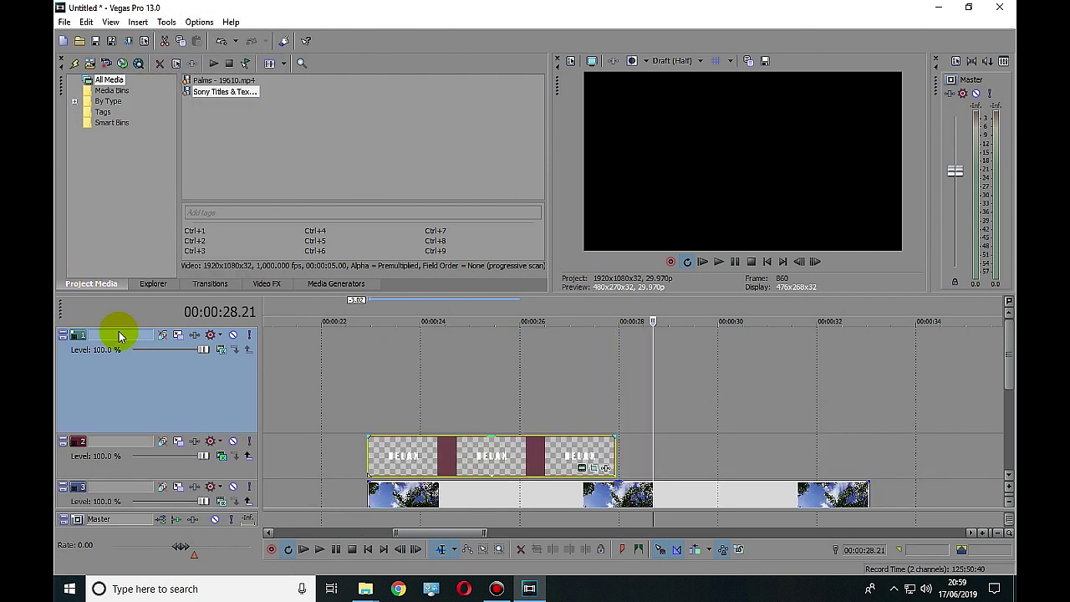
{"action": "left_click_drag", "start_coordinate": [222, 433], "coordinate": [215, 364]}
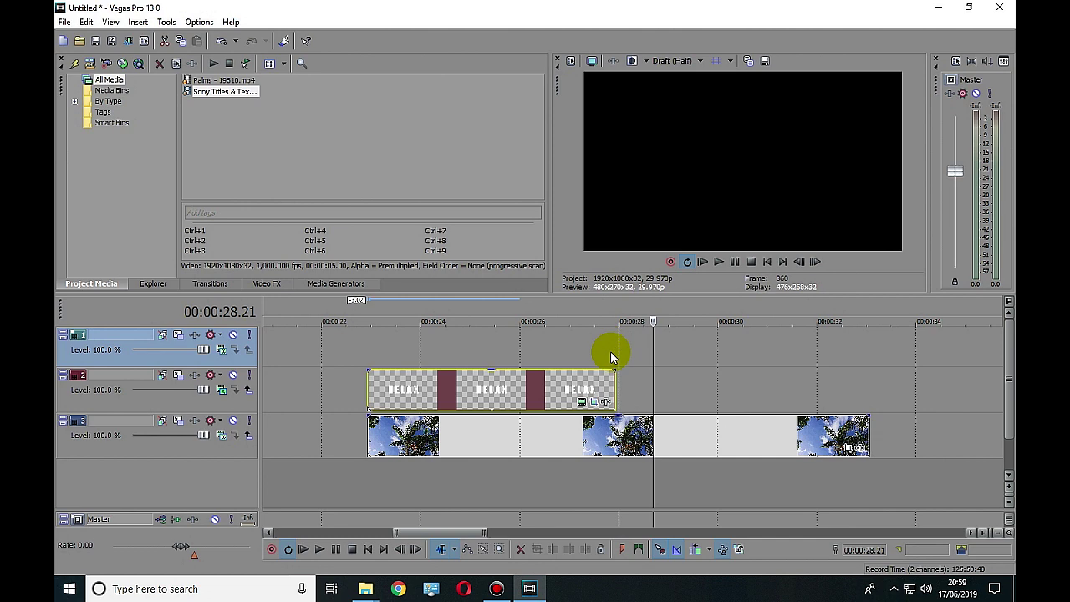
{"action": "scroll", "coordinate": [614, 352], "scroll_direction": "up", "scroll_amount": 6}
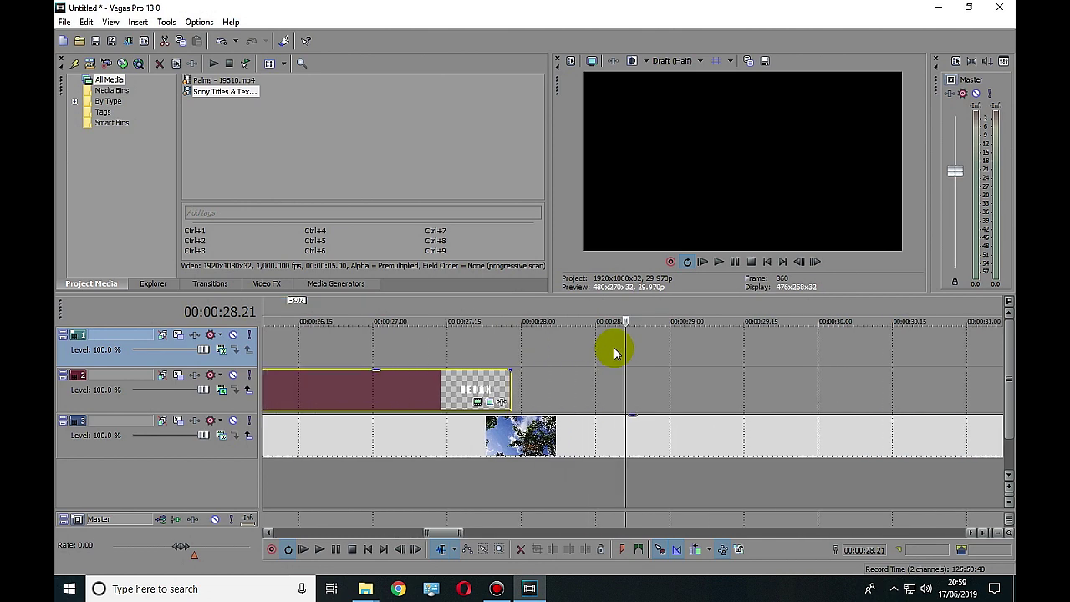
Split the palm clip at 00:00:27.28 and move the remaining footage onto the top track
{"action": "left_click", "coordinate": [475, 341]}
{"action": "scroll", "coordinate": [475, 341], "scroll_direction": "up", "scroll_amount": 5}
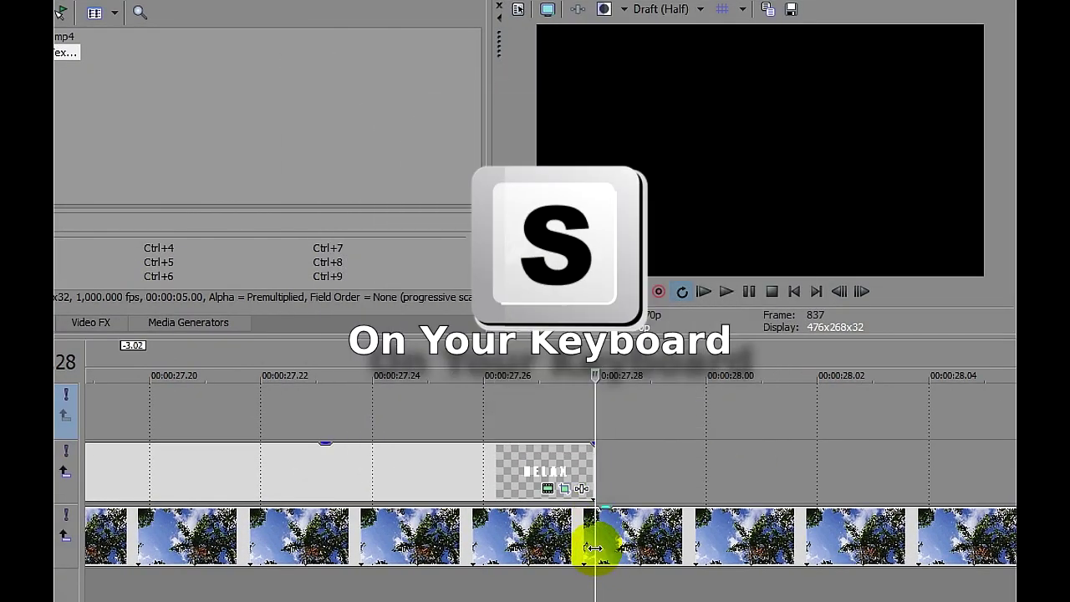
{"action": "left_click", "coordinate": [596, 554]}
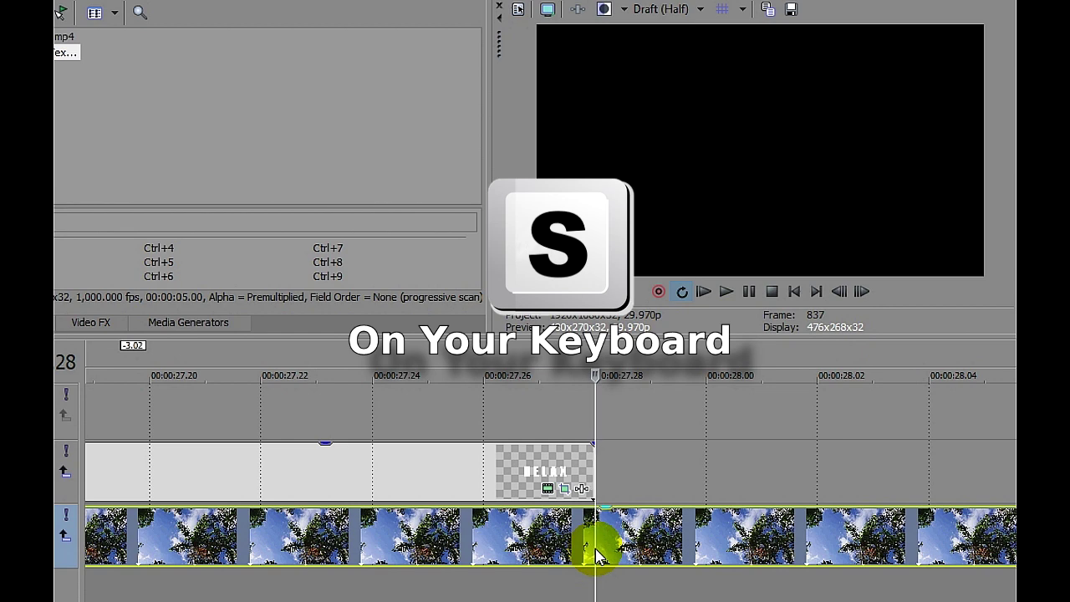
{"action": "key", "text": "s"}
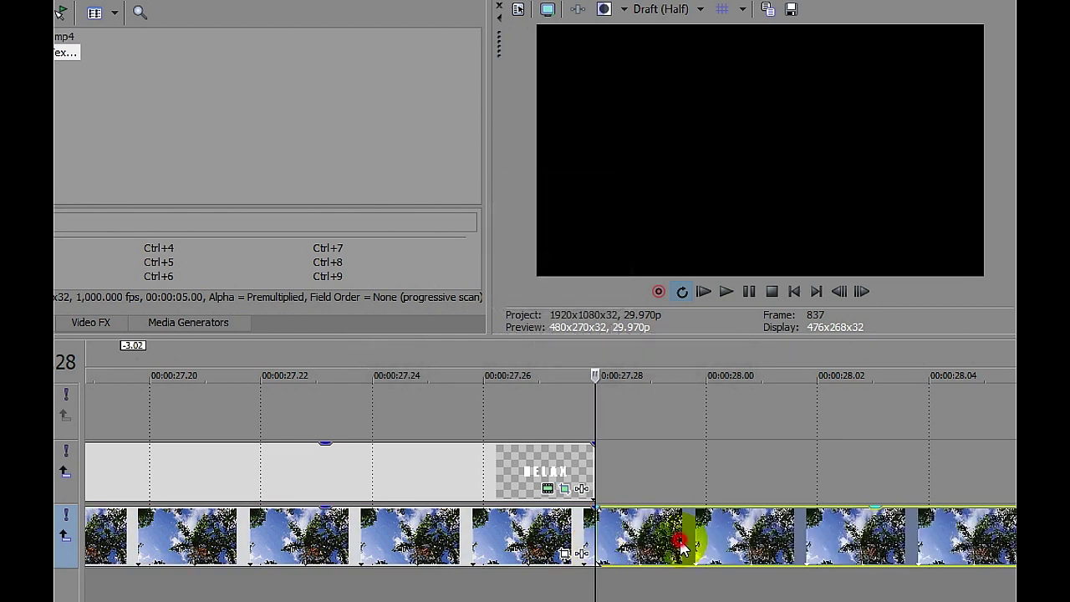
{"action": "left_click_drag", "start_coordinate": [685, 447], "coordinate": [684, 433]}
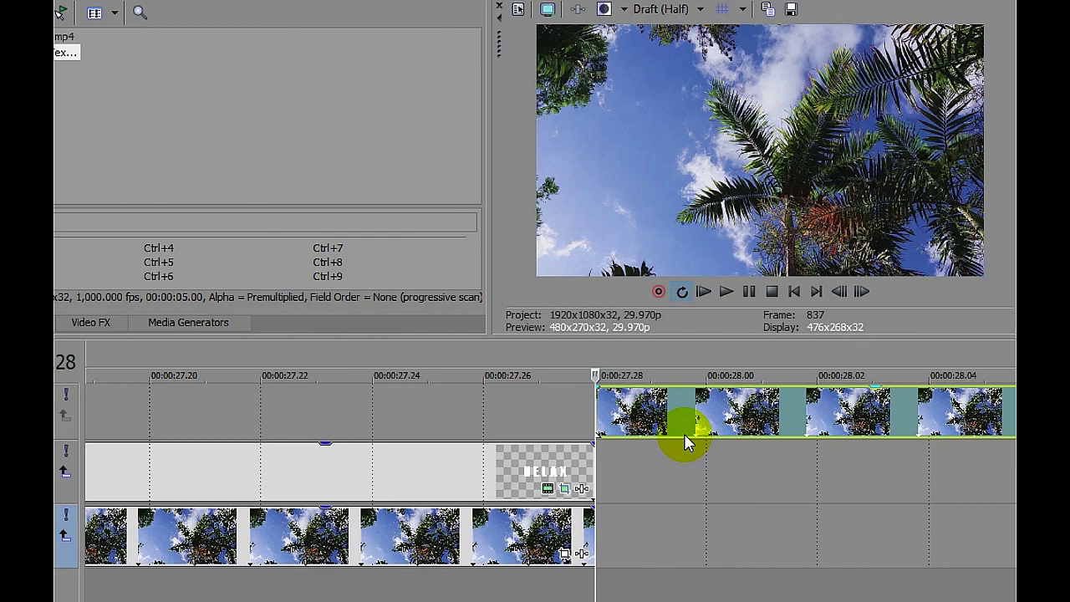
{"action": "scroll", "coordinate": [569, 352], "scroll_direction": "down", "scroll_amount": 5}
{"action": "left_click", "coordinate": [445, 362]}
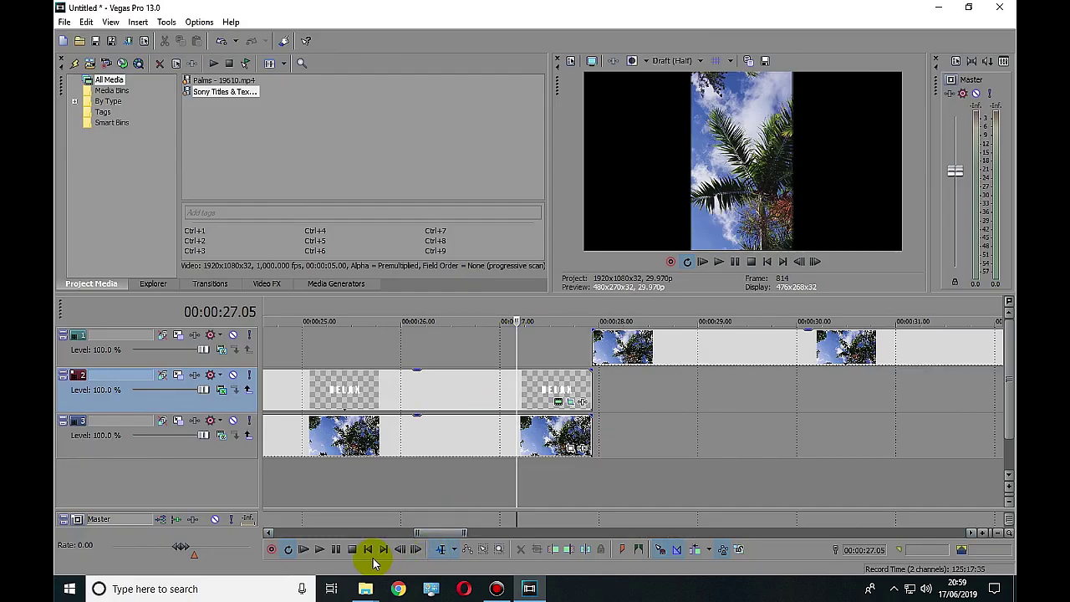
Play across the split, then mark the effect's time range on the ruler and clear it again
{"action": "left_click", "coordinate": [336, 551]}
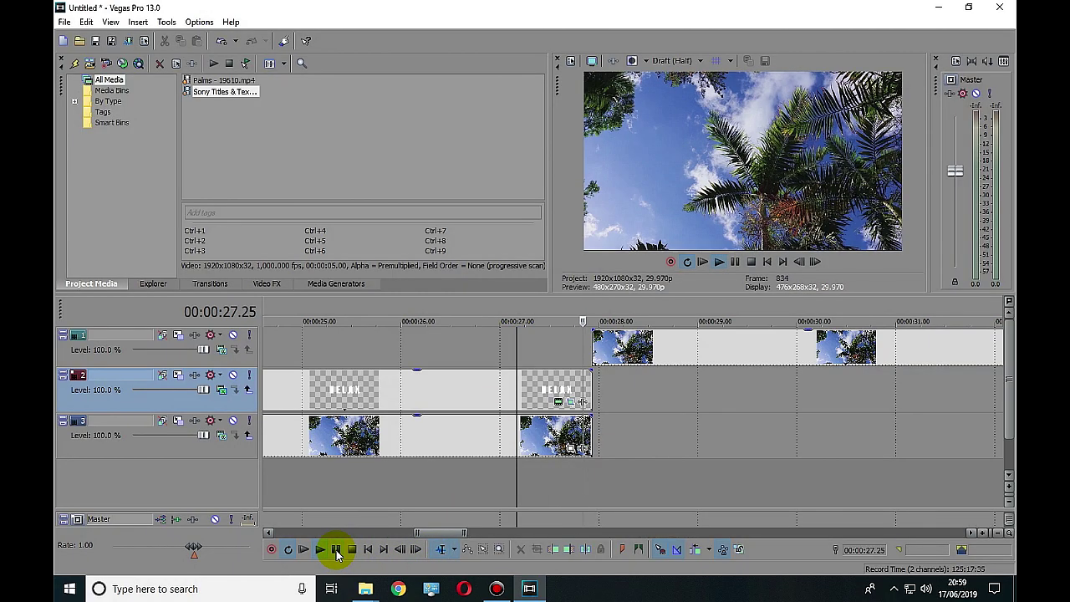
{"action": "left_click", "coordinate": [336, 553]}
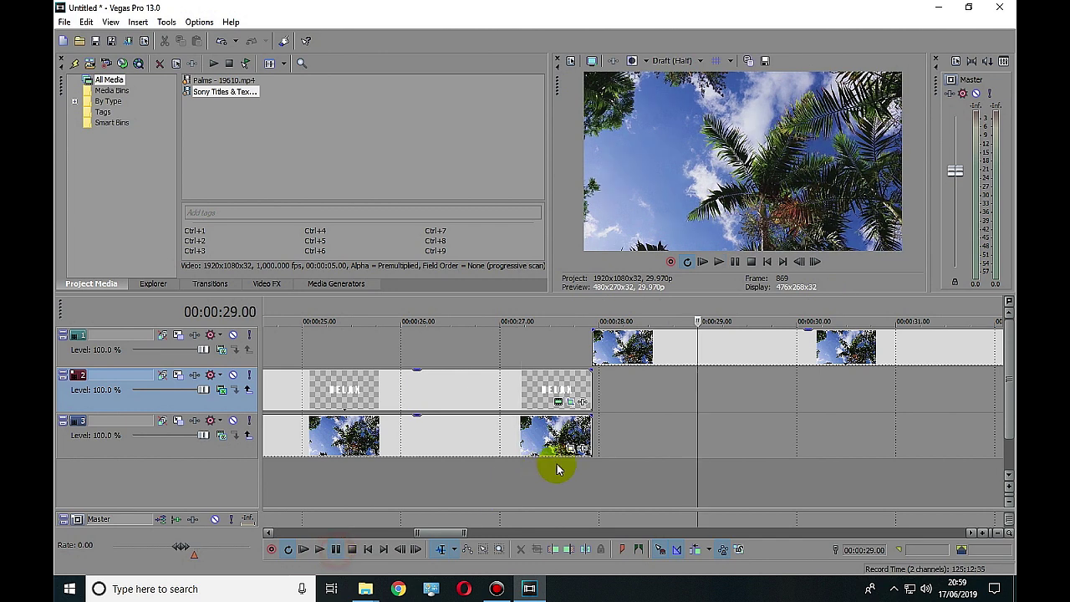
{"action": "scroll", "coordinate": [637, 438], "scroll_direction": "down", "scroll_amount": 2}
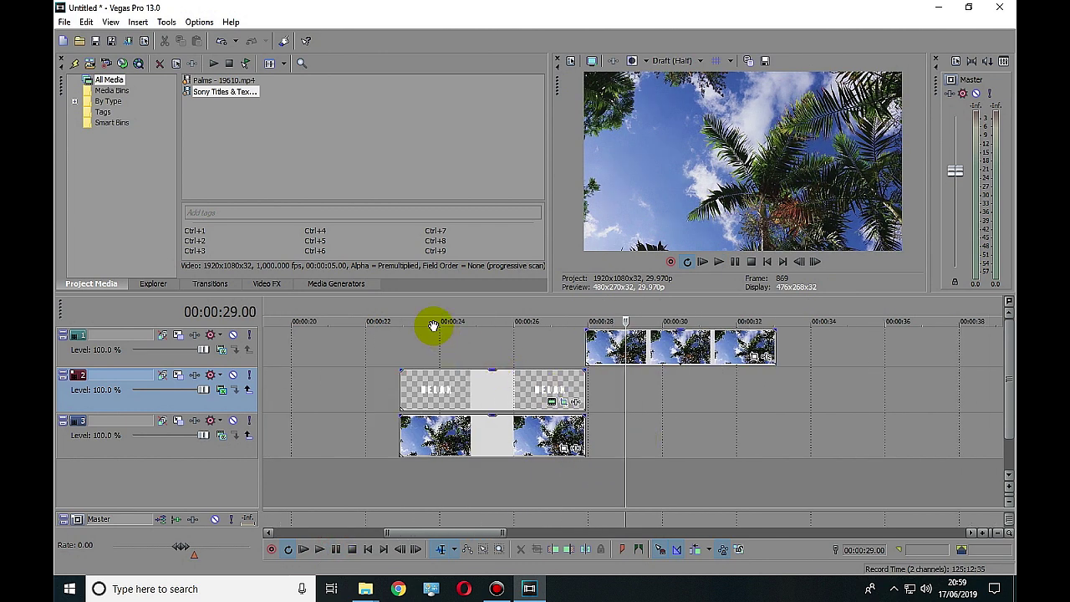
{"action": "left_click_drag", "start_coordinate": [432, 322], "coordinate": [777, 318]}
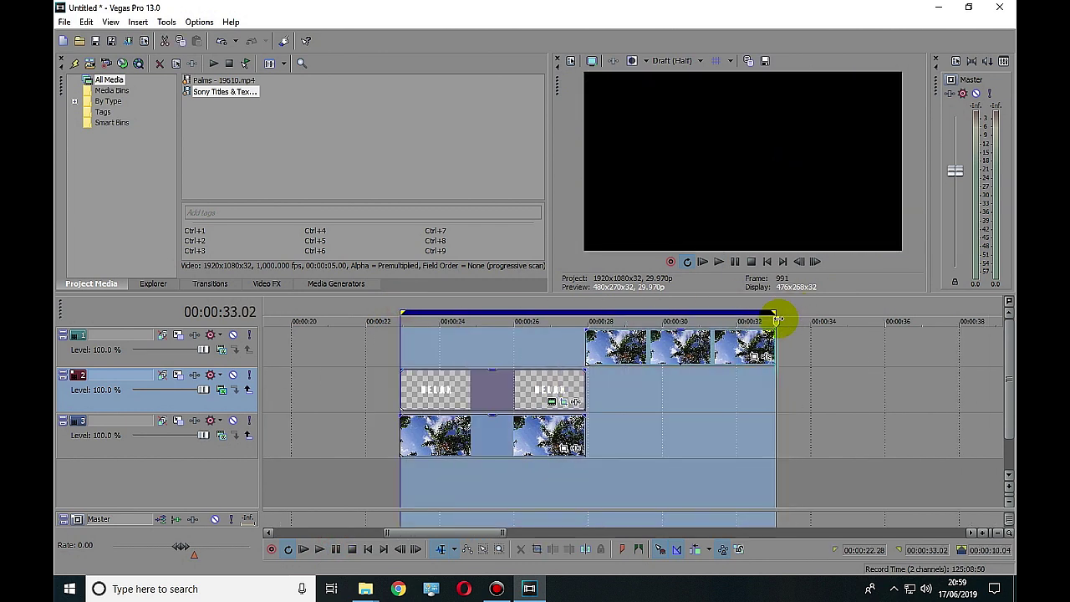
{"action": "left_click", "coordinate": [65, 22]}
{"action": "left_click", "coordinate": [405, 309]}
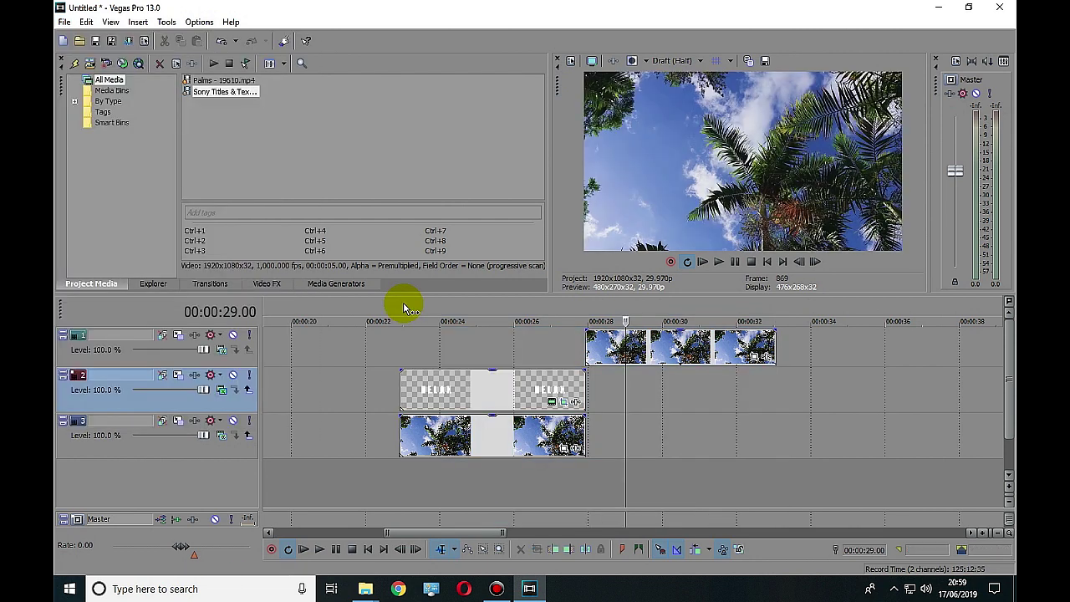